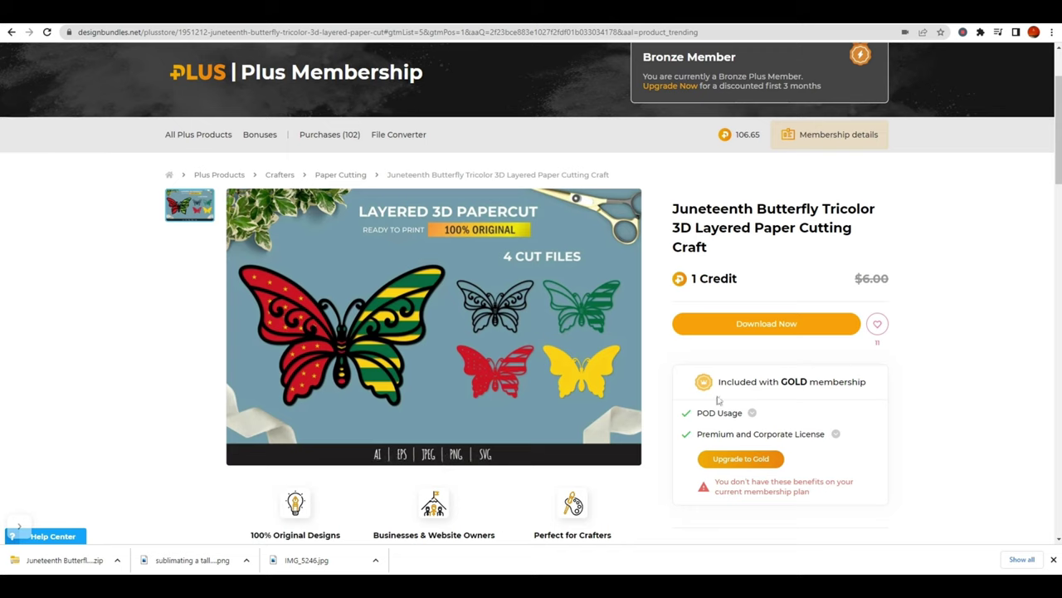
- Download the Juneteenth Butterfly Tricolor 3D Layered Paper Cutting Craft zip from its Design Bundles page
{"action": "left_click", "coordinate": [771, 324]}
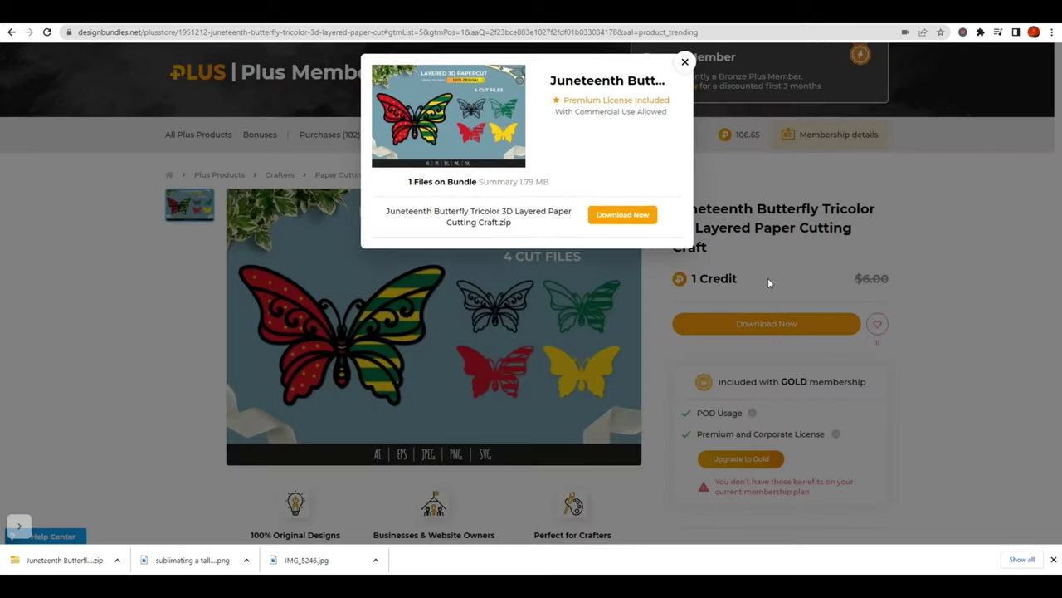
{"action": "left_click", "coordinate": [610, 218]}
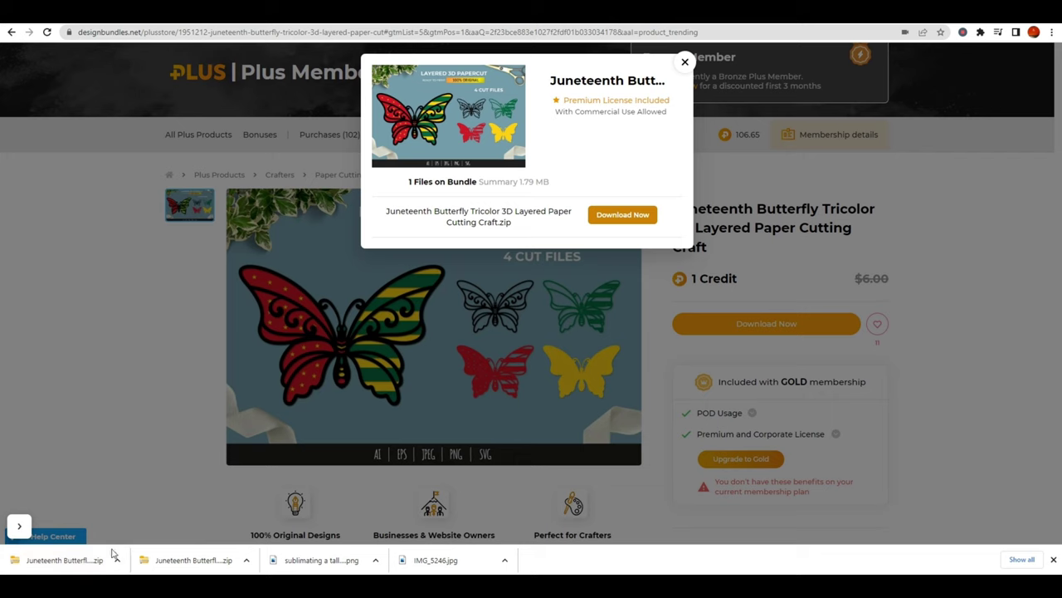
- Open the butterfly zip's Extract all dialog and create a 'Juneteenth Butterfly' folder on the Desktop
{"action": "left_click", "coordinate": [70, 564]}
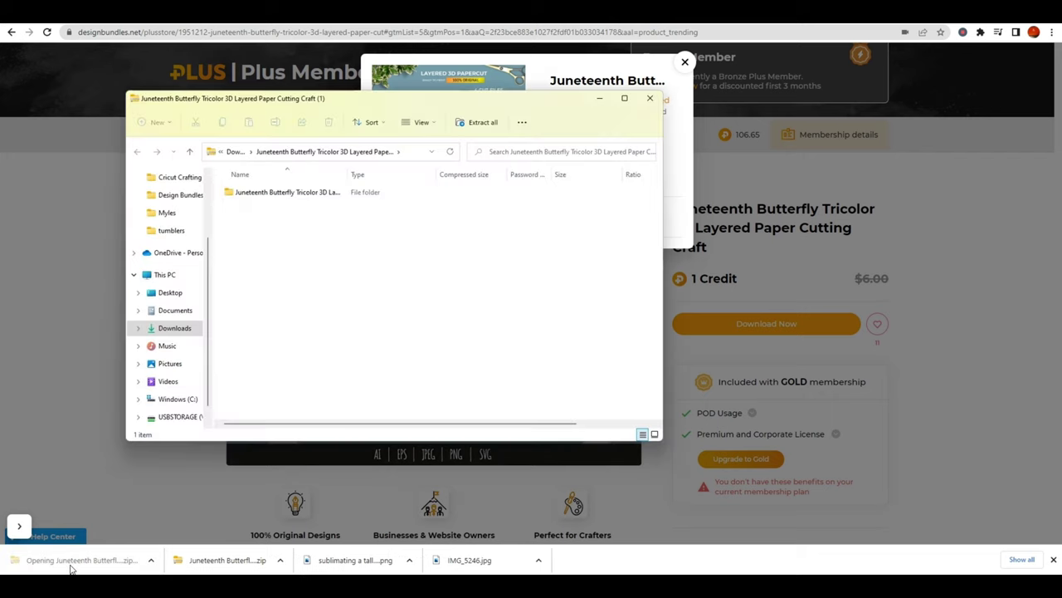
{"action": "left_click", "coordinate": [484, 124]}
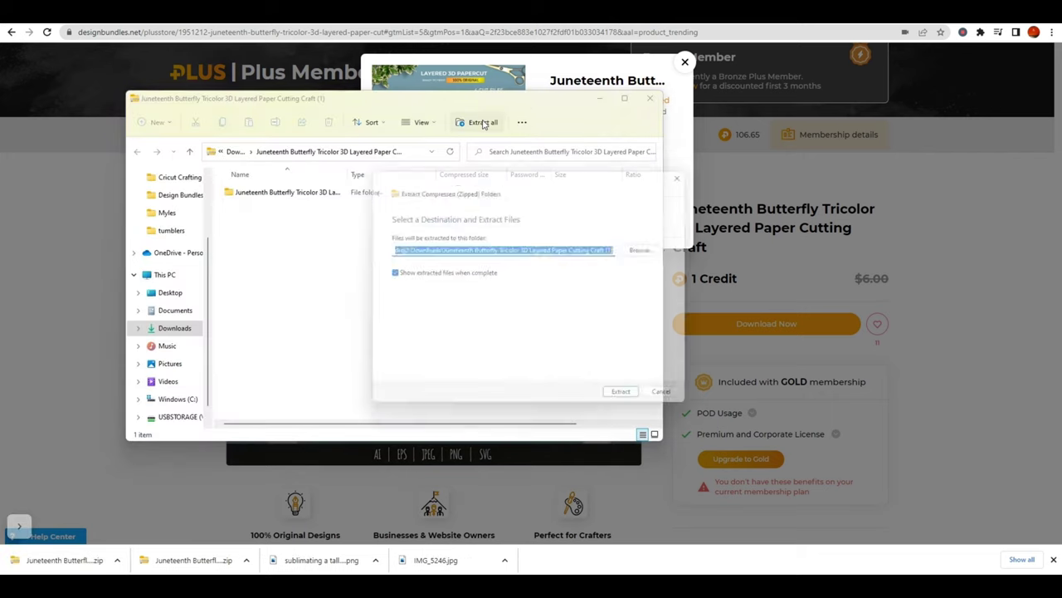
{"action": "left_click", "coordinate": [660, 250]}
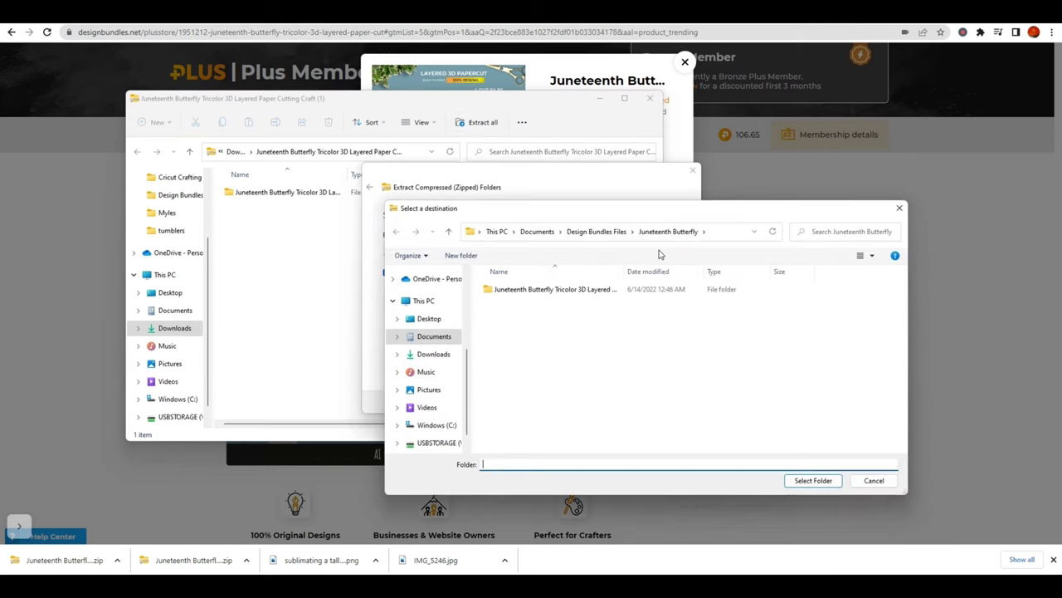
{"action": "left_click", "coordinate": [429, 318]}
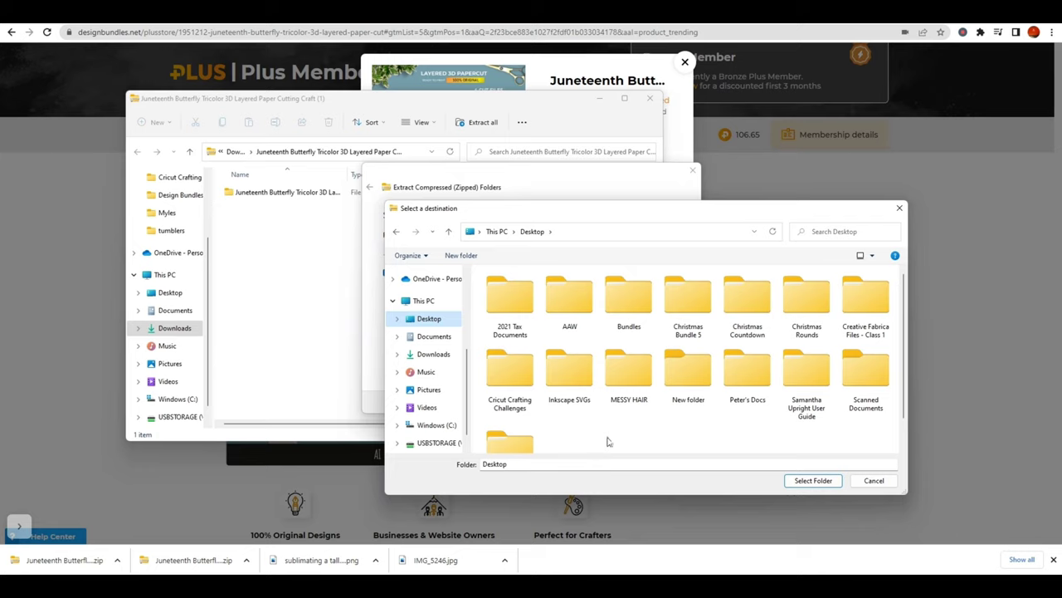
{"action": "left_click", "coordinate": [461, 255]}
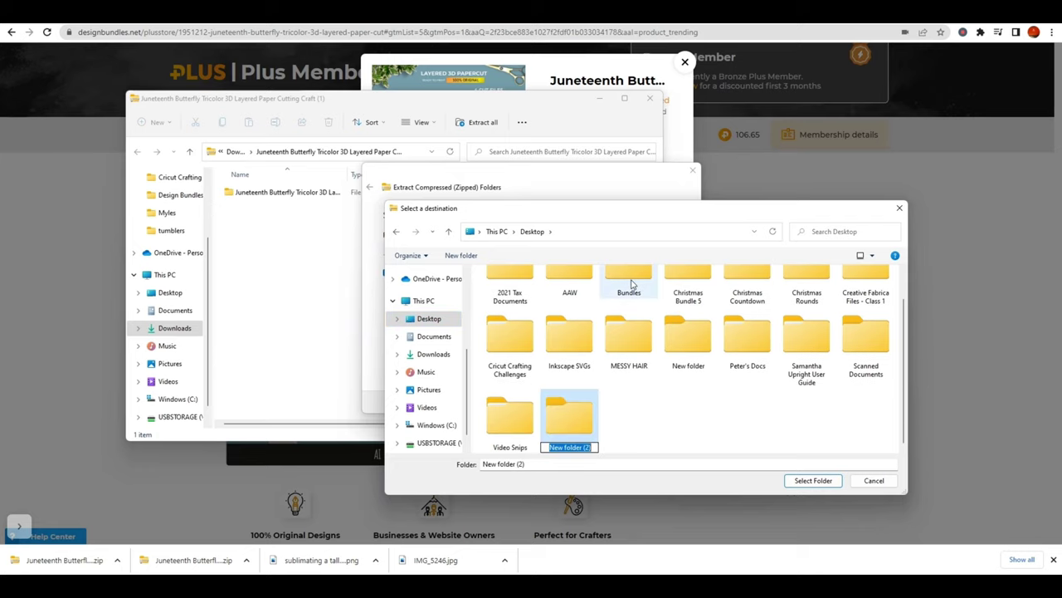
{"action": "type", "text": "Juneteenth"}
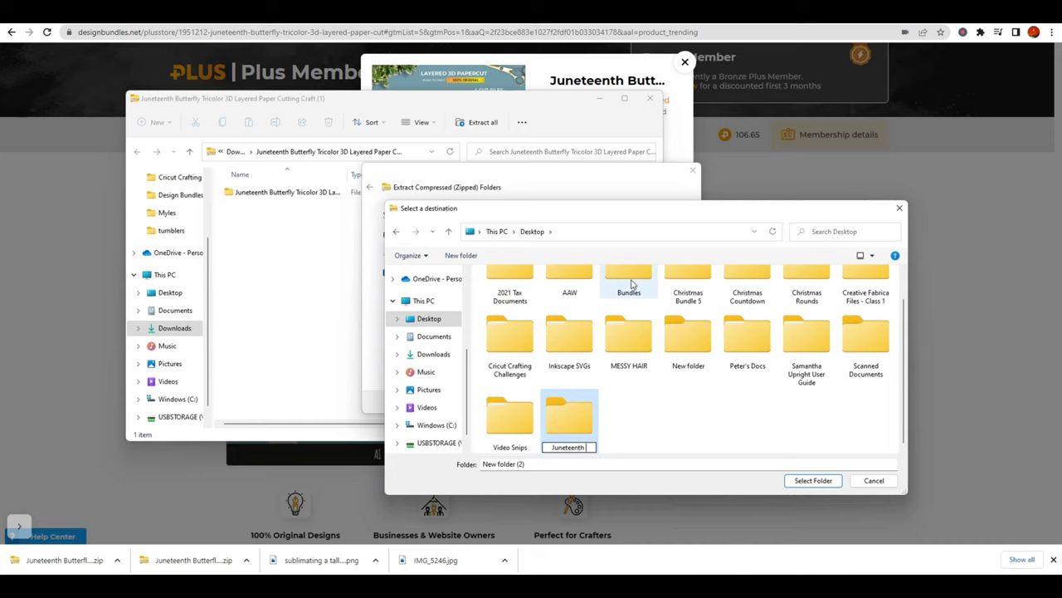
{"action": "type", "text": " Butterfly"}
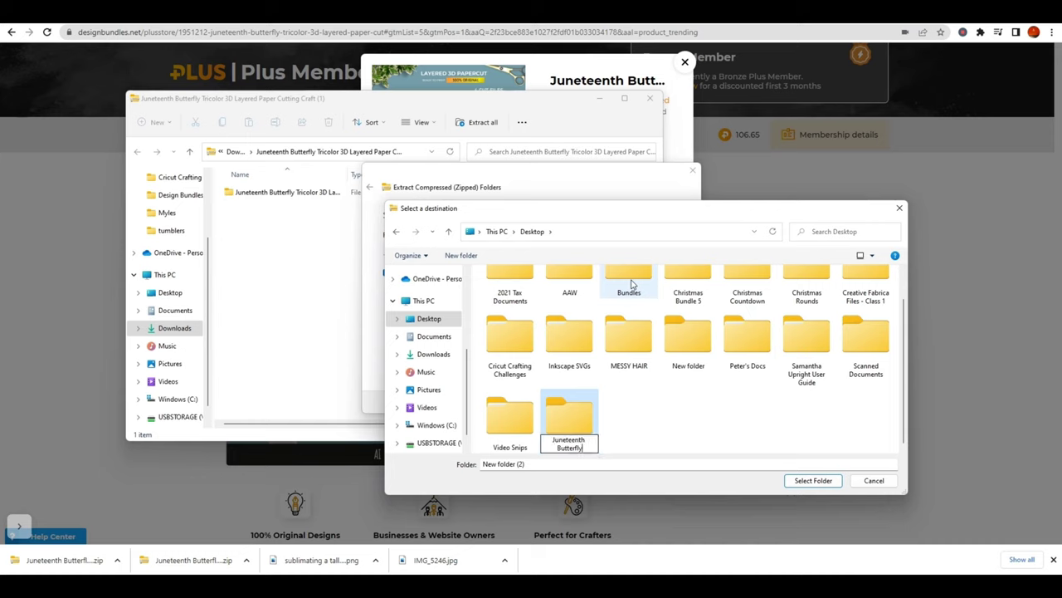
{"action": "key", "text": "Return"}
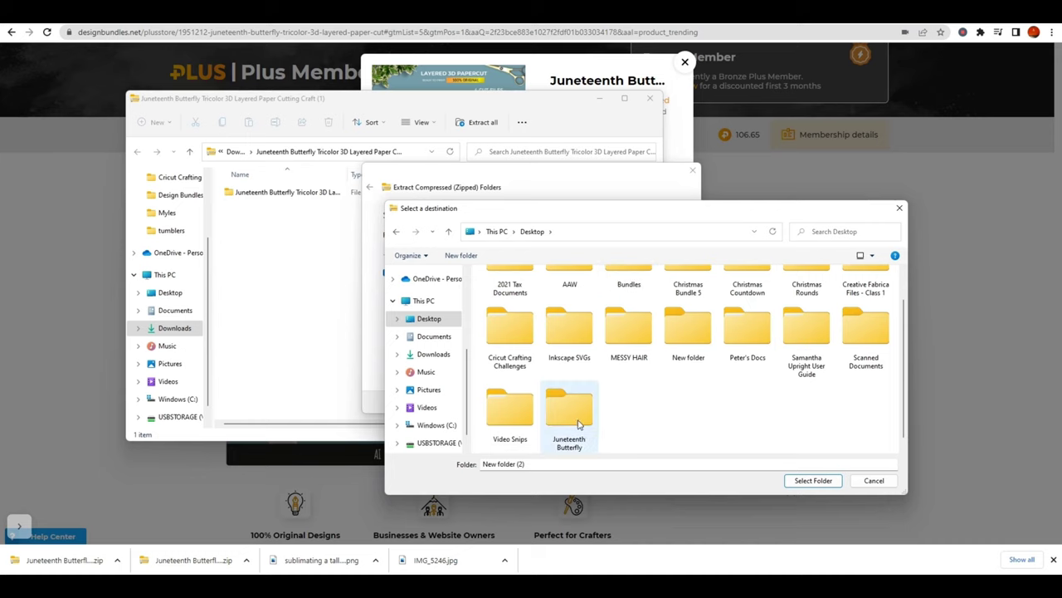
- Extract the zip into the Juneteenth Butterfly folder and check the PNG, AI, EPS and JPG files
{"action": "left_click", "coordinate": [579, 423]}
{"action": "left_click", "coordinate": [827, 477]}
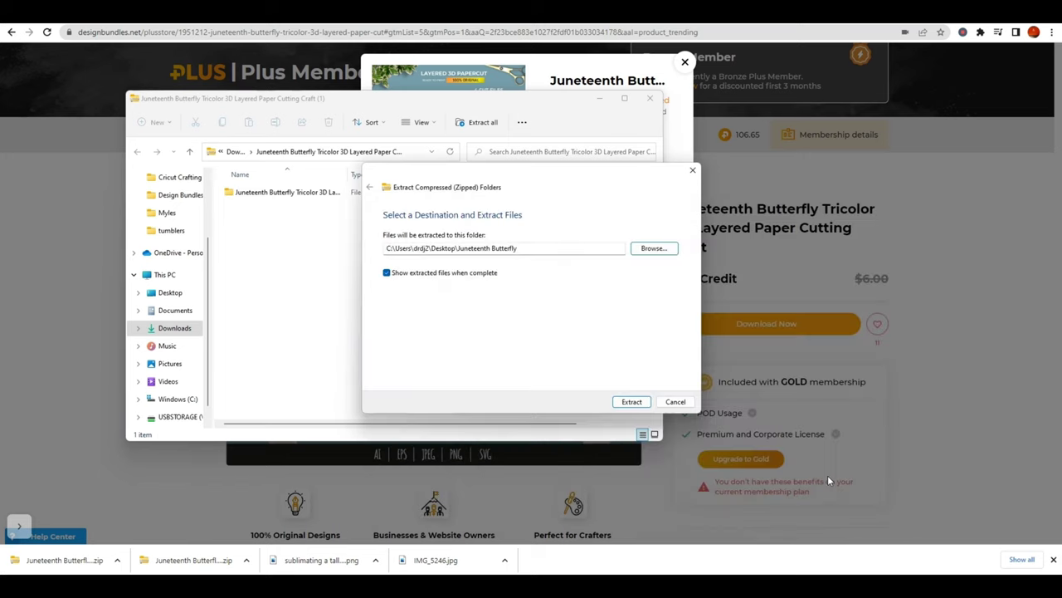
{"action": "left_click", "coordinate": [631, 402]}
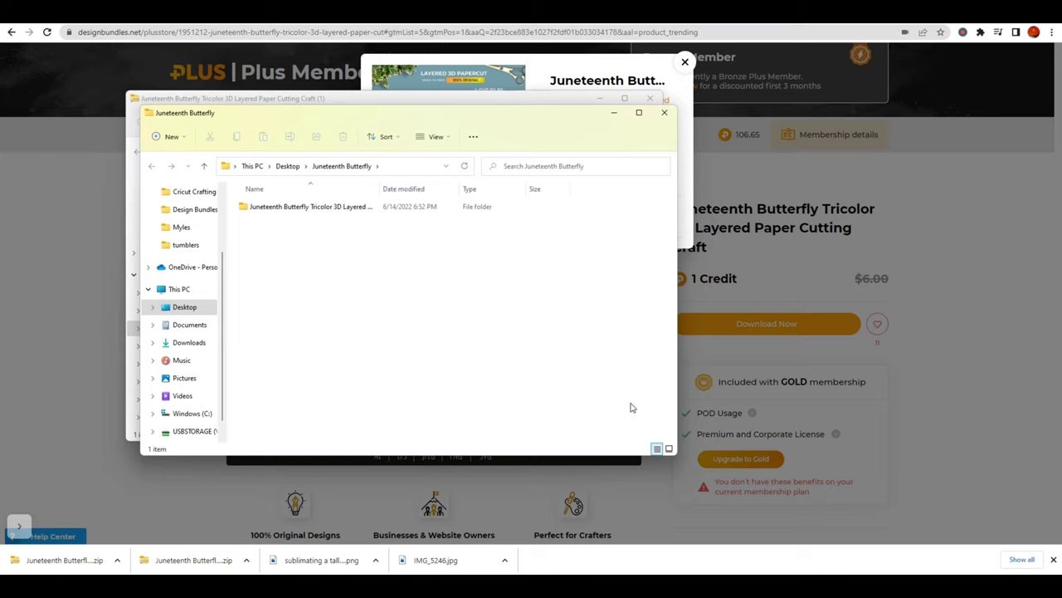
{"action": "left_click", "coordinate": [333, 212]}
{"action": "double_click", "coordinate": [333, 212]}
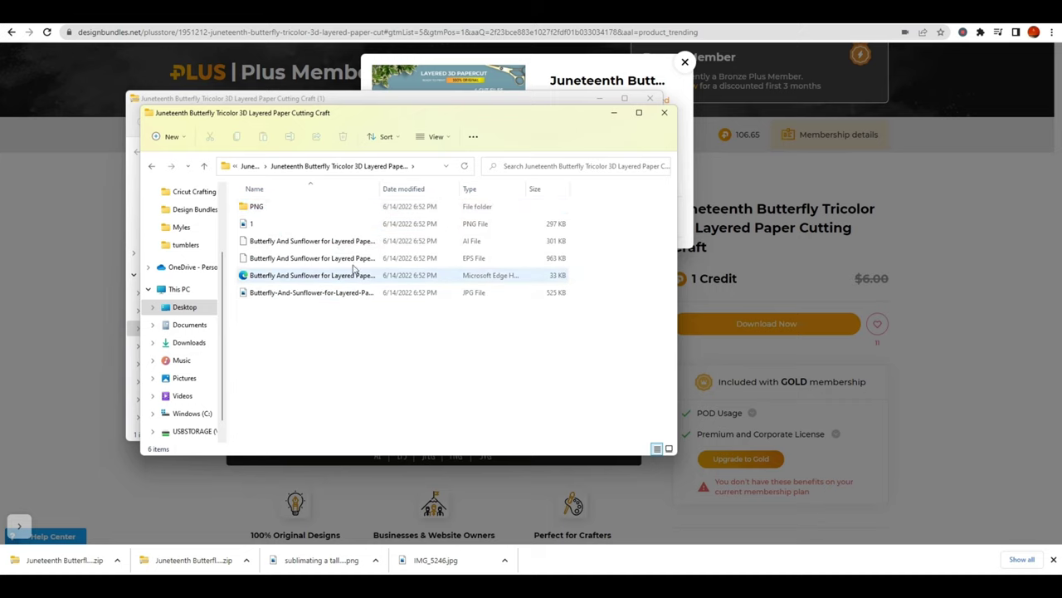
{"action": "left_click", "coordinate": [664, 112]}
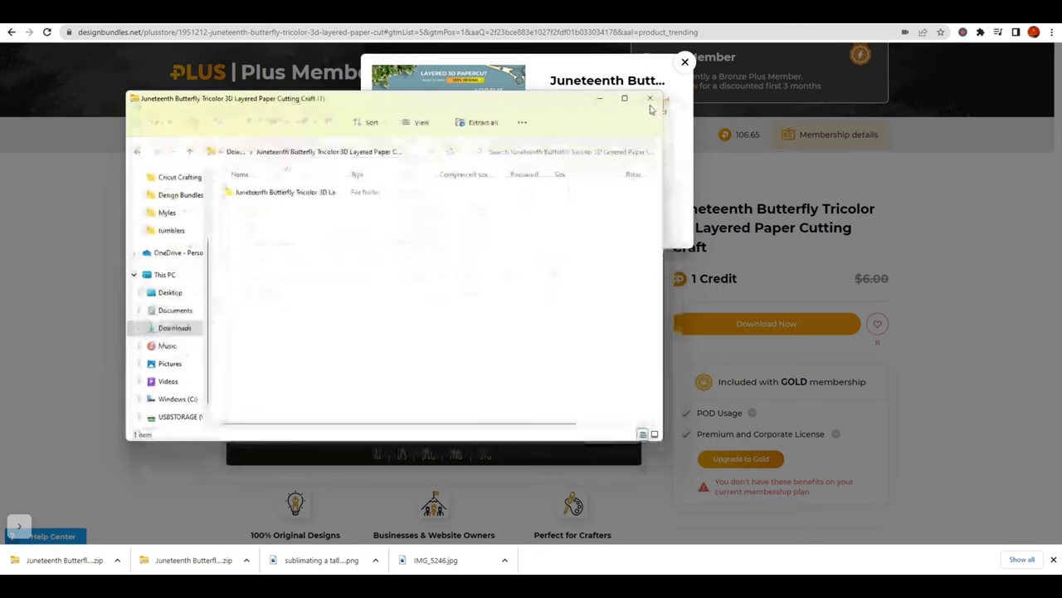
- Close the Explorer window and download popup, and start a new blank canvas
{"action": "left_click", "coordinate": [650, 100]}
{"action": "left_click", "coordinate": [685, 62]}
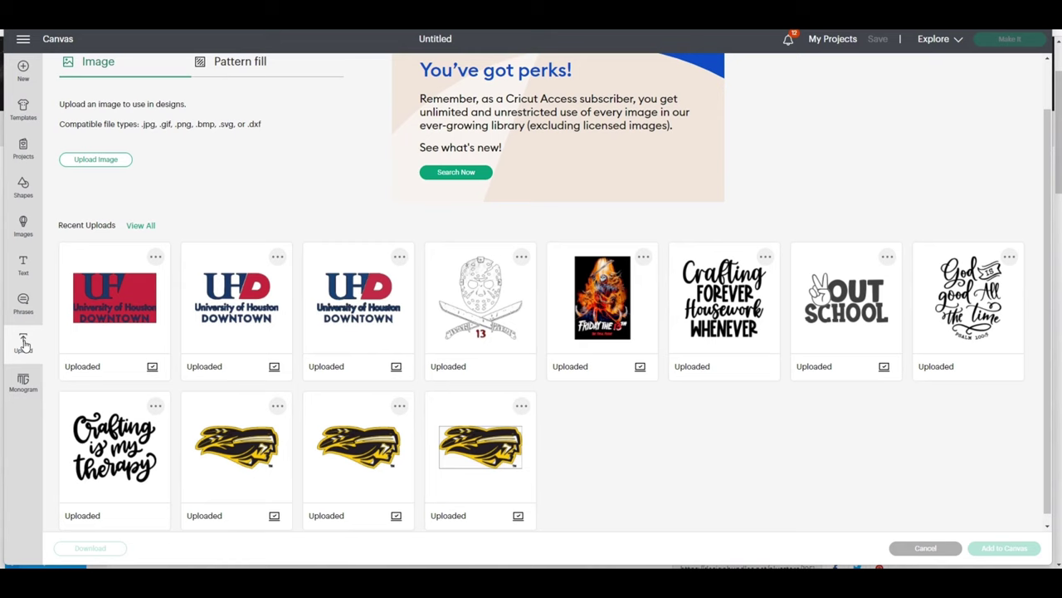
{"action": "left_click", "coordinate": [21, 70]}
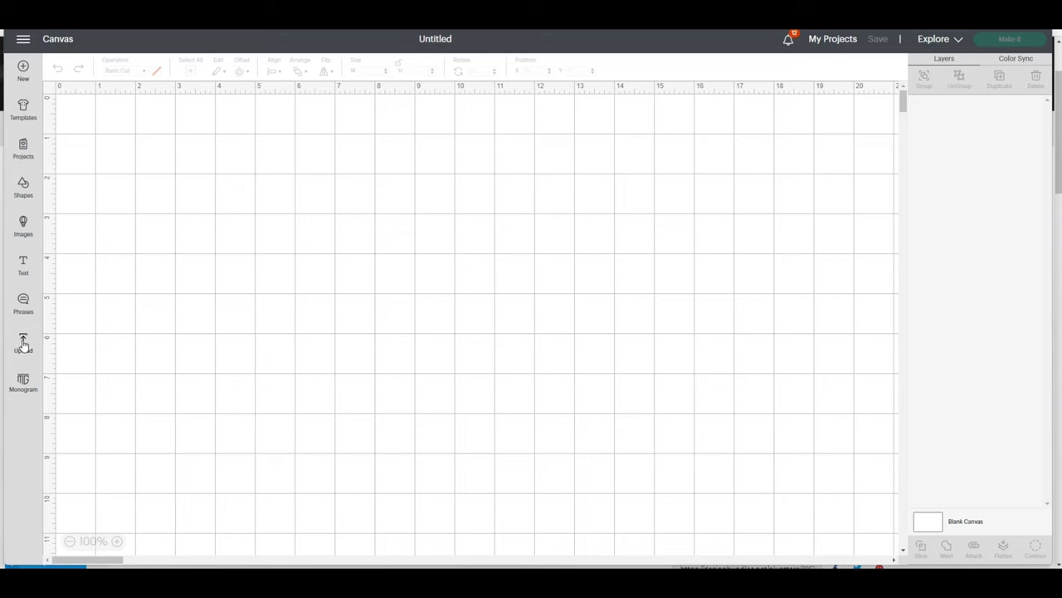
- Upload the Butterfly And Sunflower for Layered Papercut image file into Design Space
{"action": "left_click", "coordinate": [23, 344]}
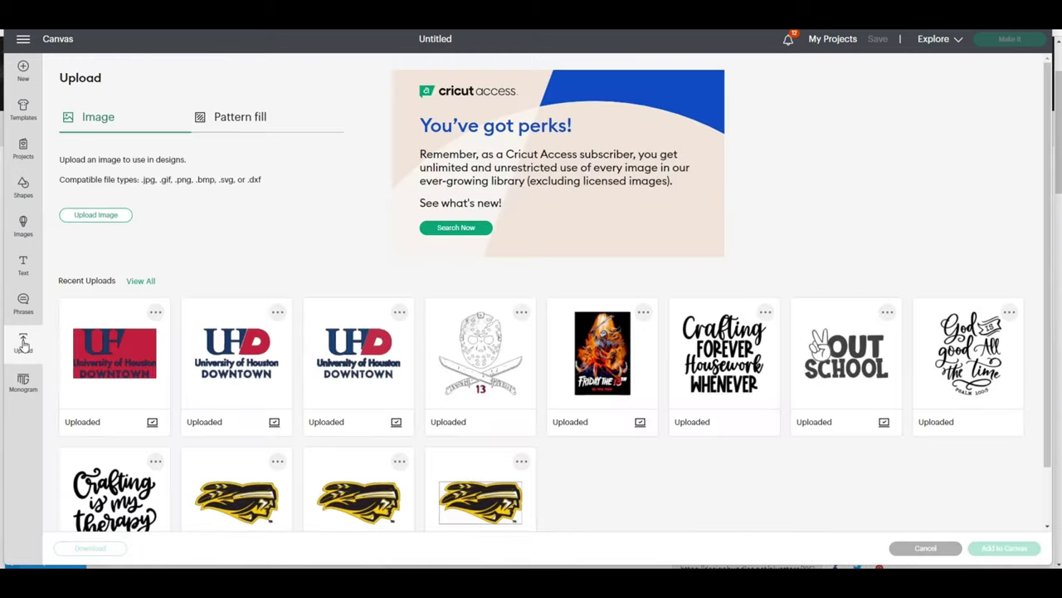
{"action": "left_click", "coordinate": [93, 216]}
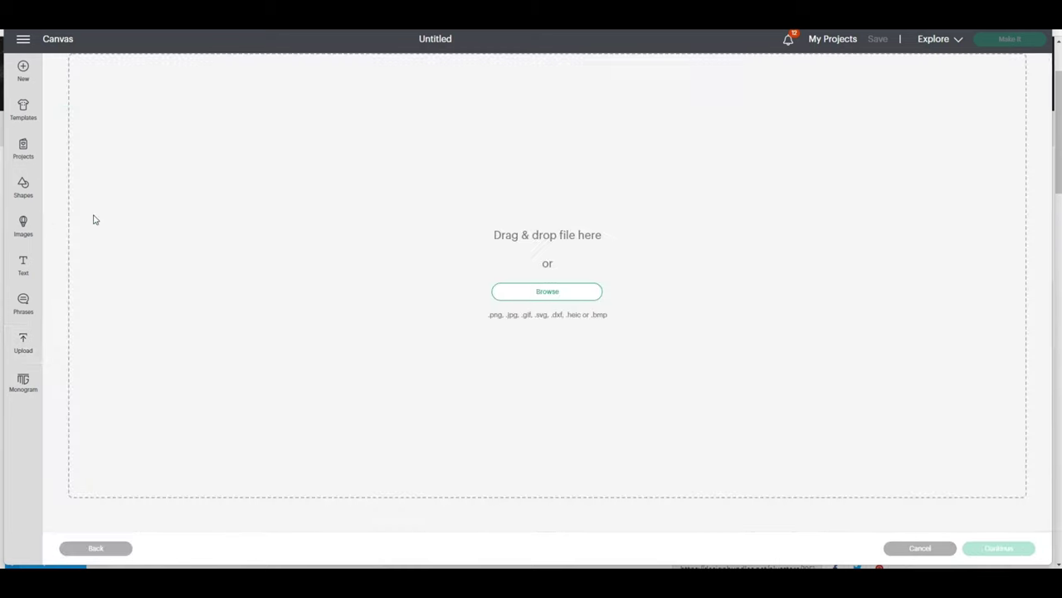
{"action": "left_click", "coordinate": [548, 291]}
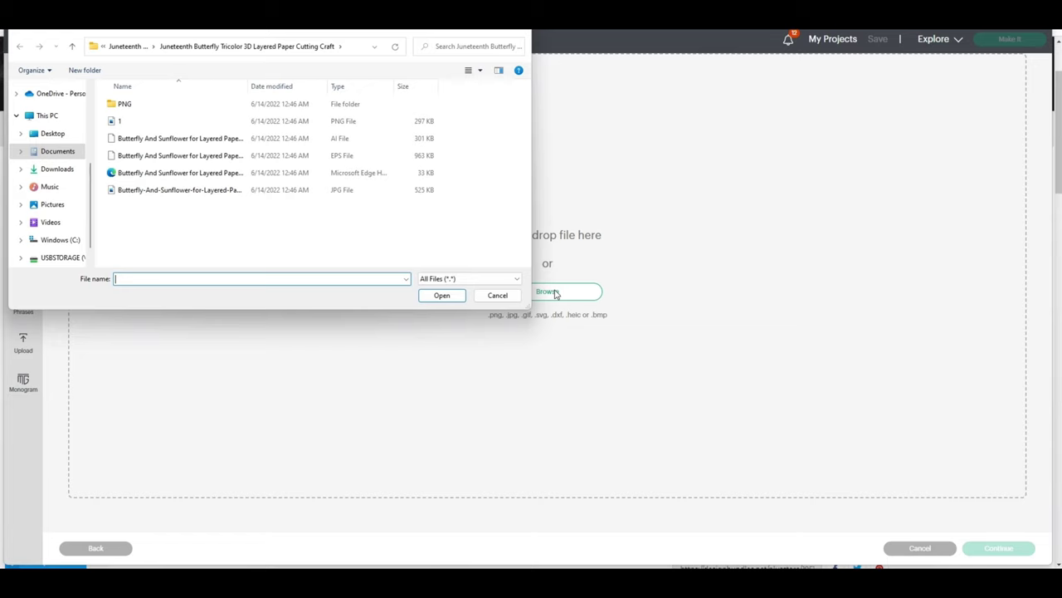
{"action": "left_click", "coordinate": [164, 180]}
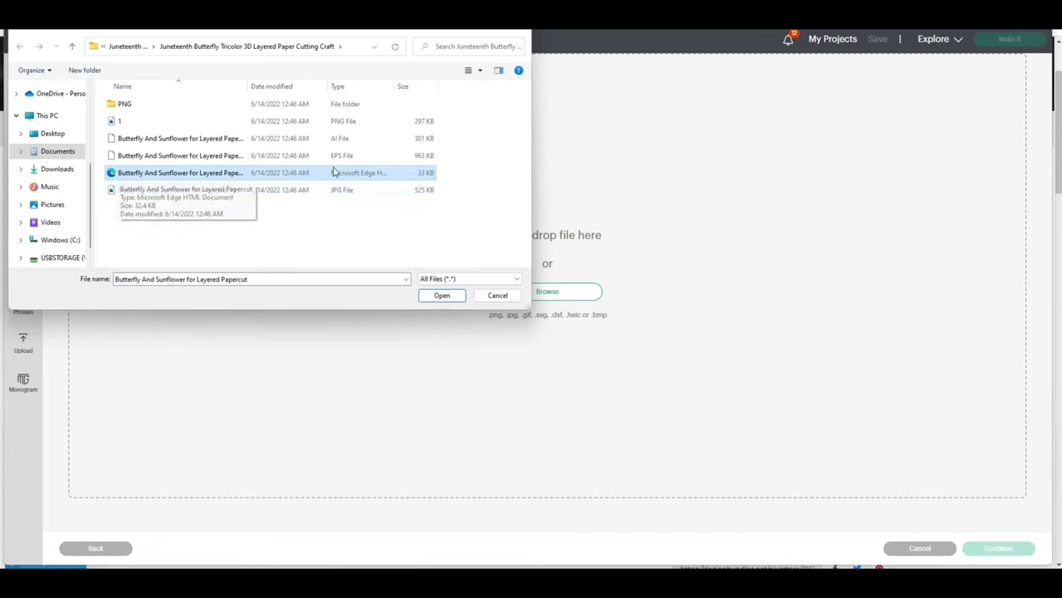
{"action": "left_click", "coordinate": [441, 296]}
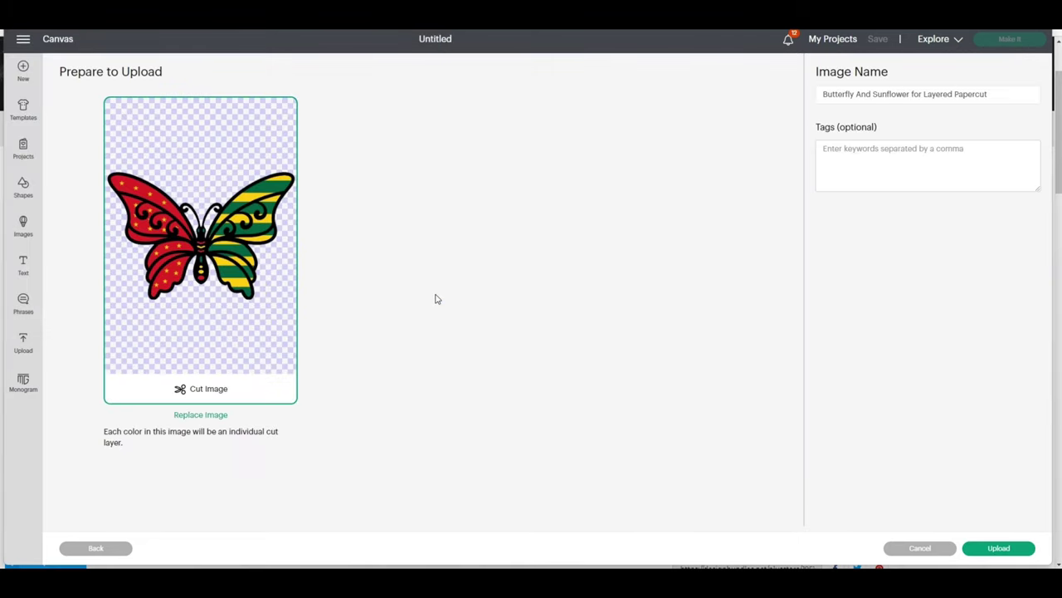
{"action": "left_click", "coordinate": [1008, 549]}
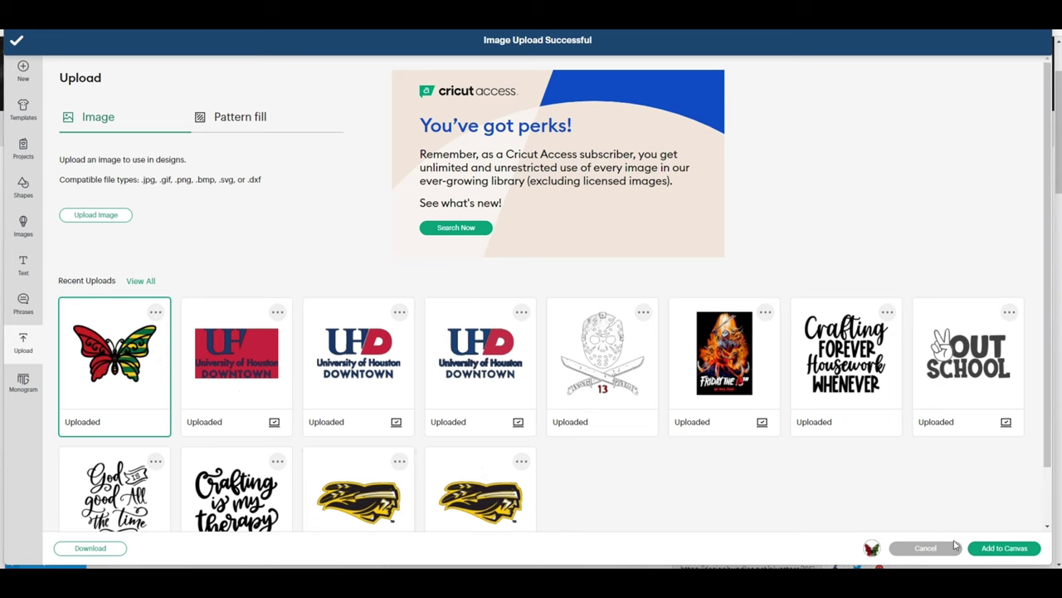
- Insert the butterfly as a 6.132 × 4.187 in group of black, green, red and yellow layers and position it
{"action": "left_click", "coordinate": [998, 550]}
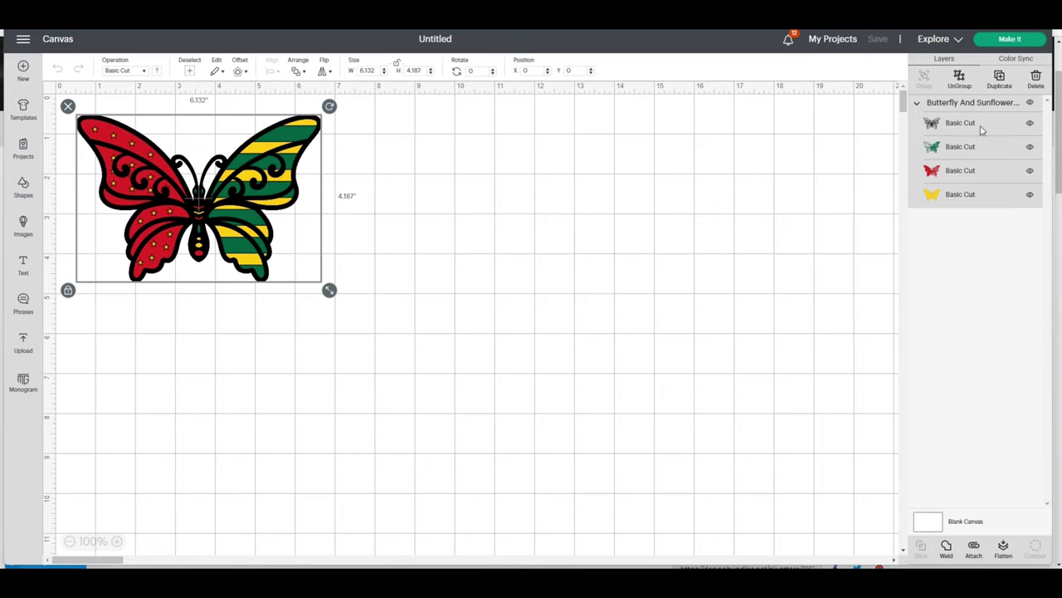
{"action": "left_click", "coordinate": [980, 133]}
{"action": "left_click", "coordinate": [977, 149]}
{"action": "left_click", "coordinate": [974, 175]}
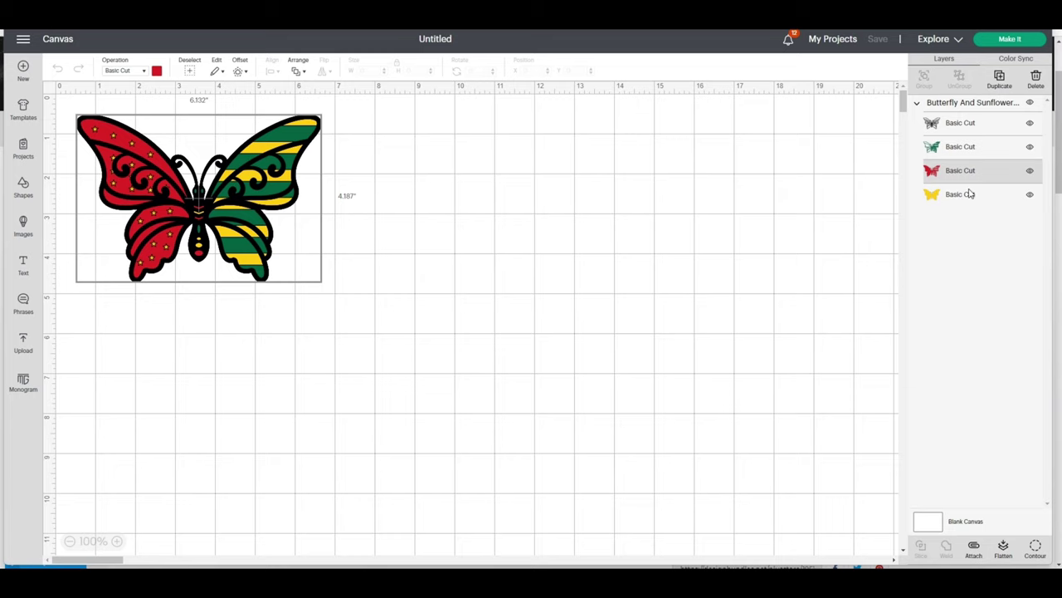
{"action": "left_click", "coordinate": [968, 199]}
{"action": "left_click", "coordinate": [964, 133]}
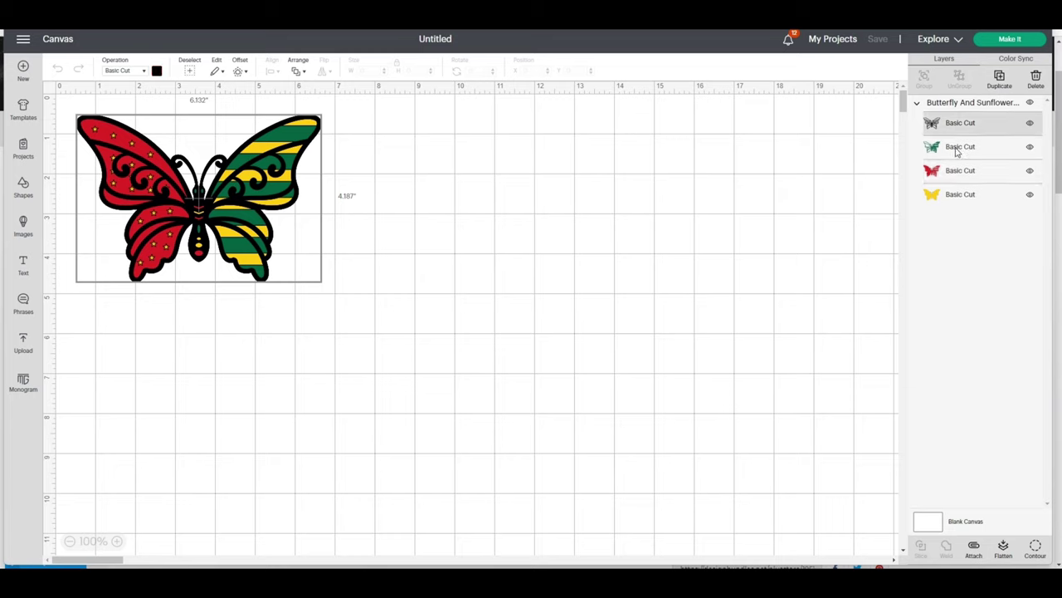
{"action": "left_click", "coordinate": [958, 149]}
{"action": "left_click", "coordinate": [959, 175]}
{"action": "left_click", "coordinate": [960, 204]}
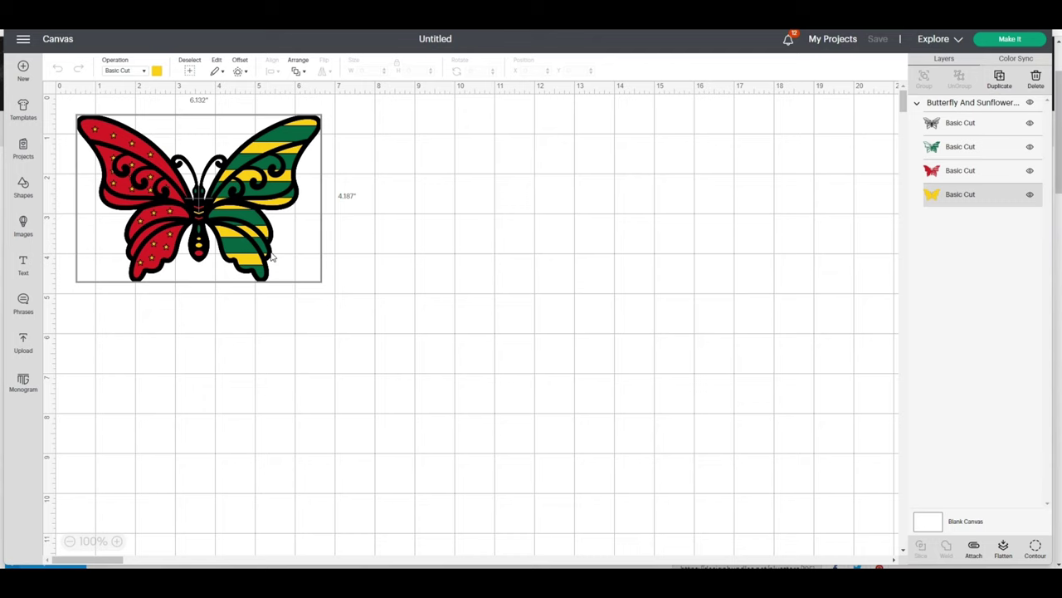
{"action": "left_click_drag", "start_coordinate": [249, 238], "coordinate": [282, 259]}
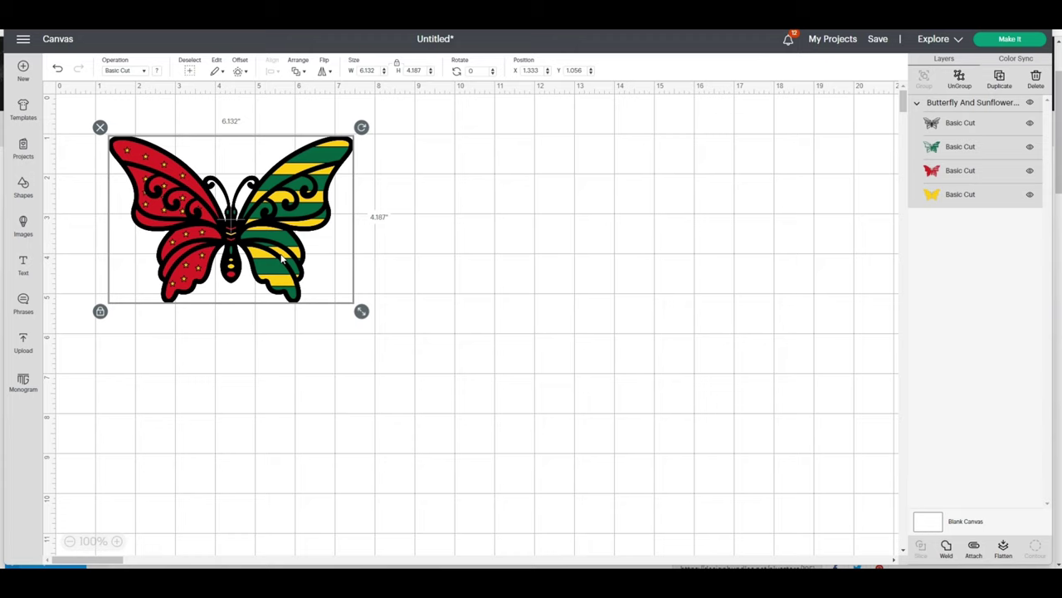
{"action": "mouse_move", "coordinate": [233, 235]}
{"action": "left_mouse_down"}
{"action": "mouse_move", "coordinate": [245, 219]}
{"action": "mouse_move", "coordinate": [284, 217]}
{"action": "mouse_move", "coordinate": [235, 247]}
{"action": "left_mouse_up"}
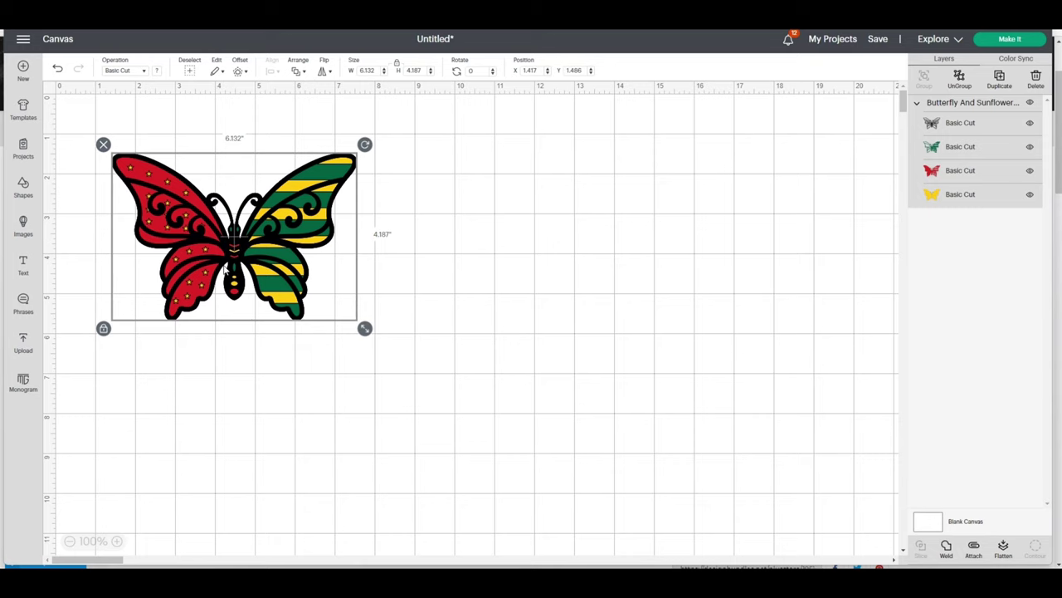
- Search the image library for 'juneteenth' and choose the Juneteenth Woman design from the 41 results
{"action": "left_click", "coordinate": [22, 225]}
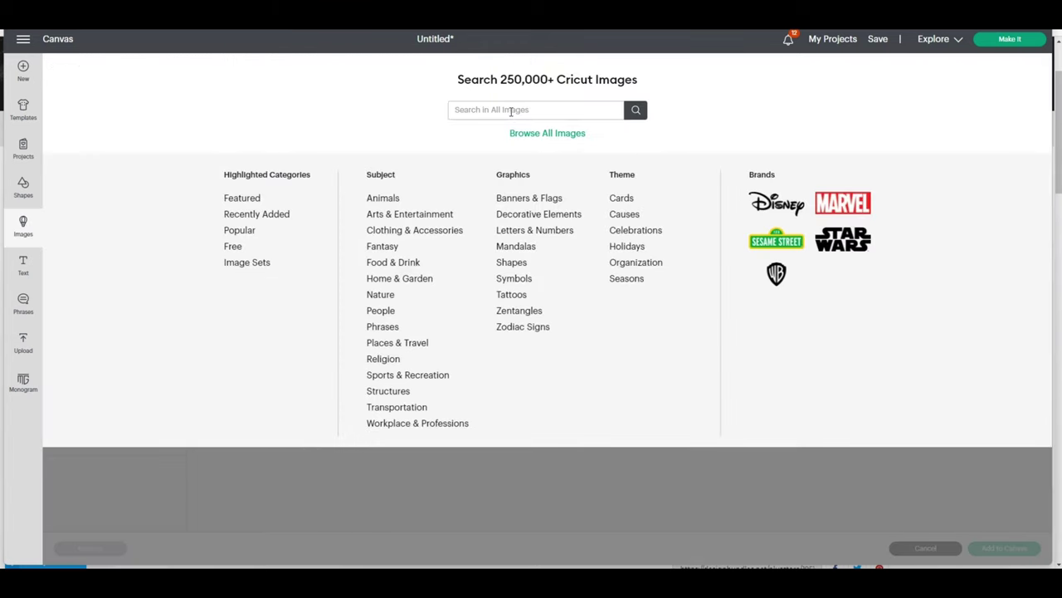
{"action": "type", "text": "ju"}
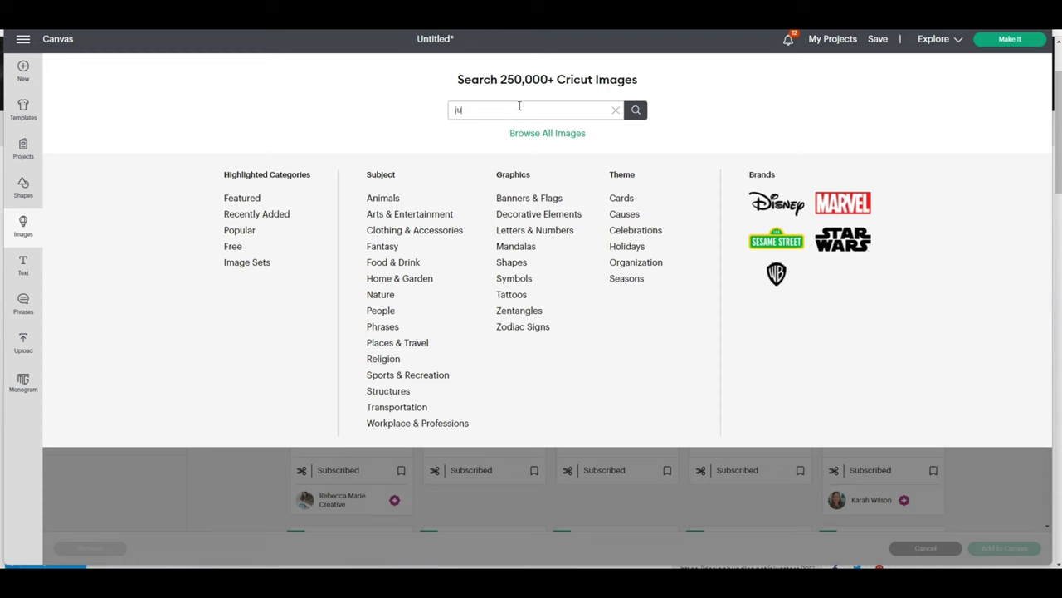
{"action": "type", "text": "neteenth"}
{"action": "key", "text": "Return"}
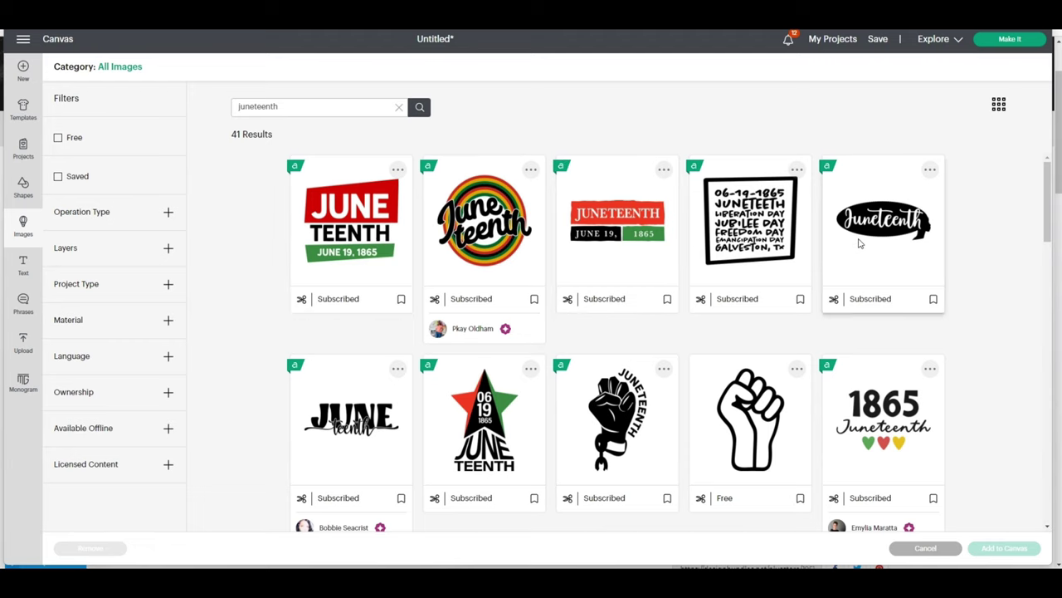
{"action": "scroll", "coordinate": [813, 242], "scroll_direction": "down", "scroll_amount": 1}
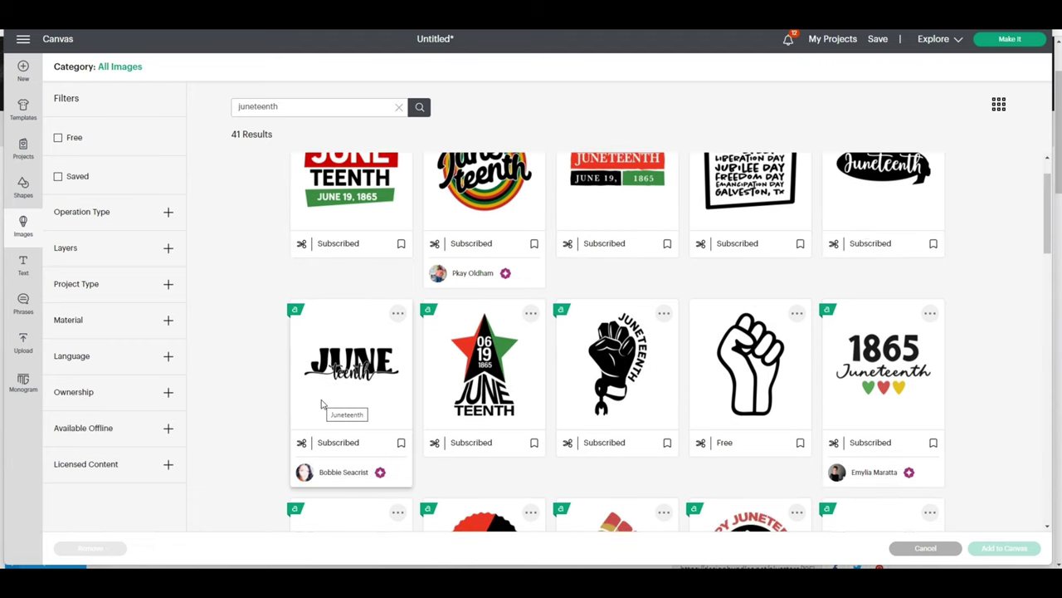
{"action": "scroll", "coordinate": [323, 404], "scroll_direction": "down", "scroll_amount": 3}
{"action": "scroll", "coordinate": [322, 403], "scroll_direction": "down", "scroll_amount": 4}
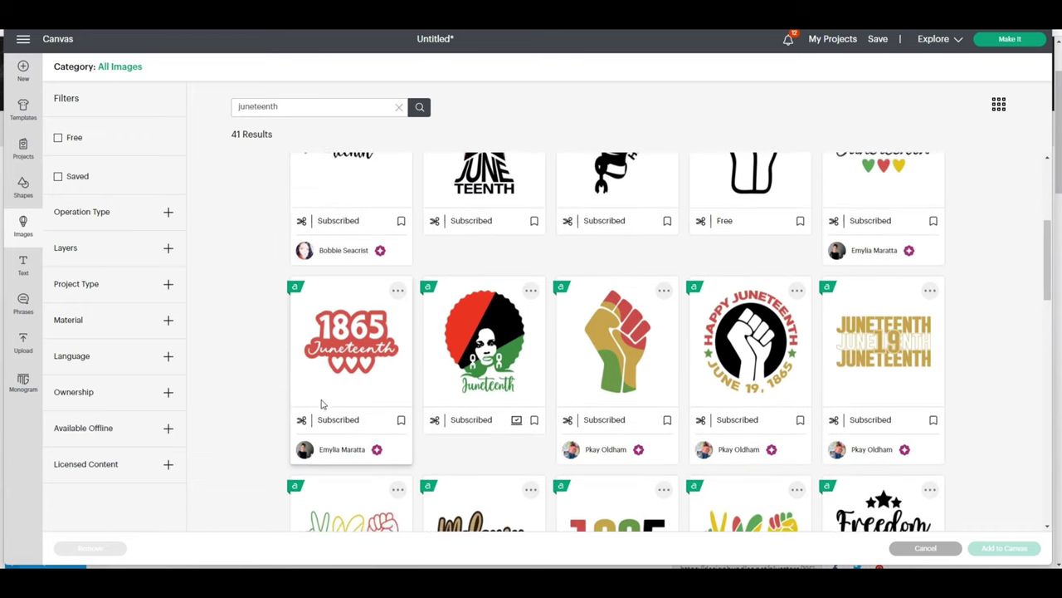
{"action": "scroll", "coordinate": [322, 403], "scroll_direction": "down", "scroll_amount": 4}
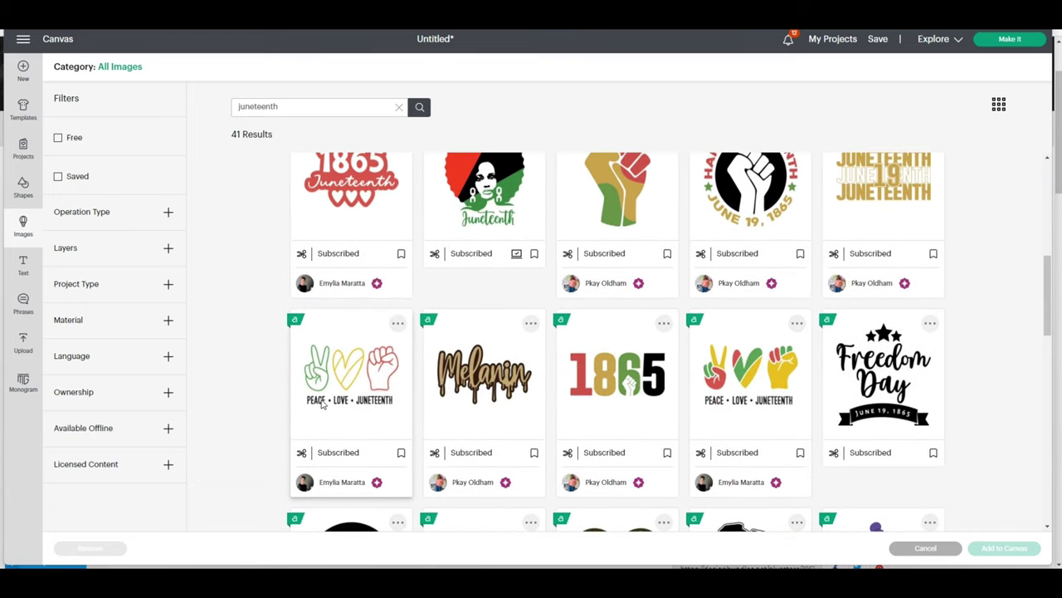
{"action": "scroll", "coordinate": [323, 404], "scroll_direction": "down", "scroll_amount": 6}
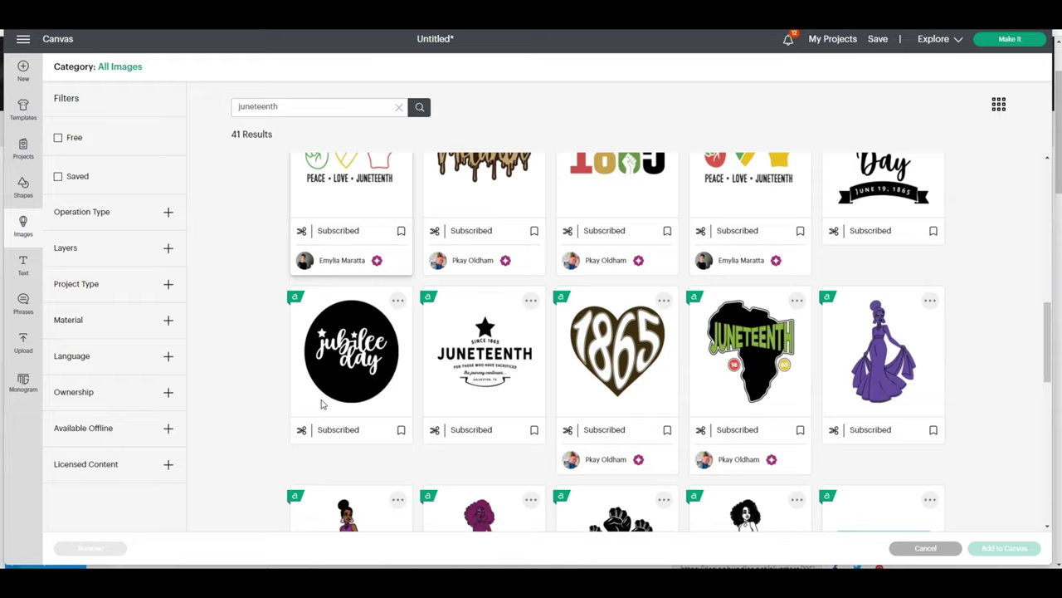
{"action": "scroll", "coordinate": [329, 404], "scroll_direction": "down", "scroll_amount": 6}
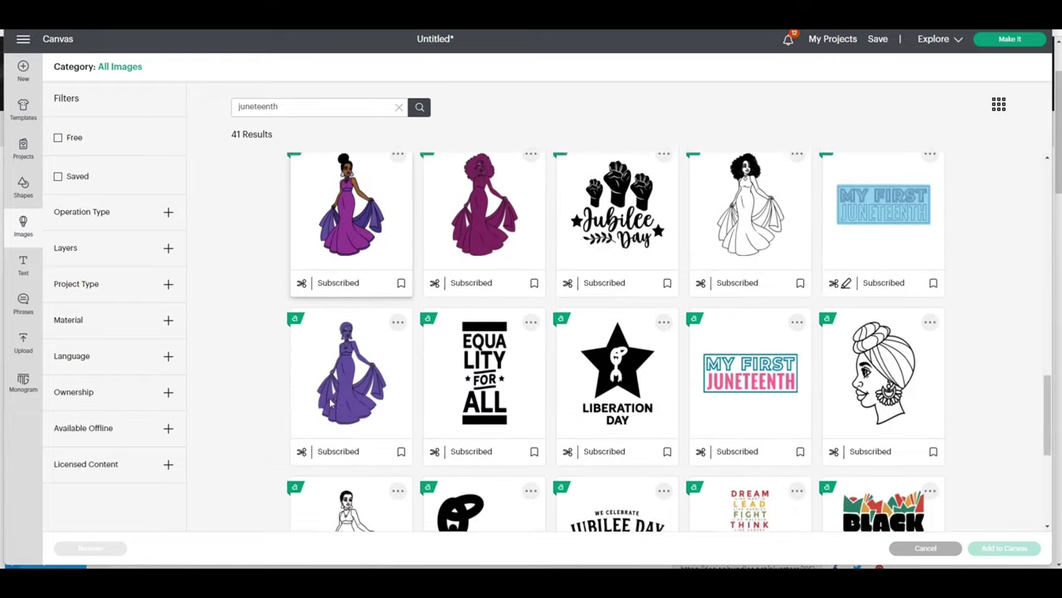
{"action": "scroll", "coordinate": [330, 404], "scroll_direction": "up", "scroll_amount": 3}
{"action": "scroll", "coordinate": [330, 403], "scroll_direction": "up", "scroll_amount": 10}
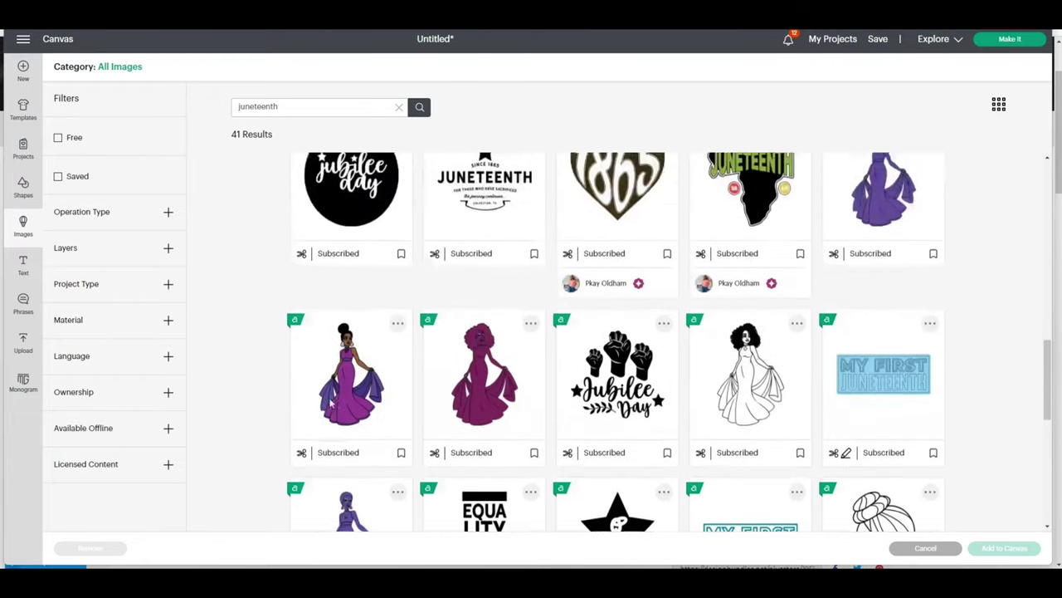
{"action": "scroll", "coordinate": [332, 404], "scroll_direction": "up", "scroll_amount": 2}
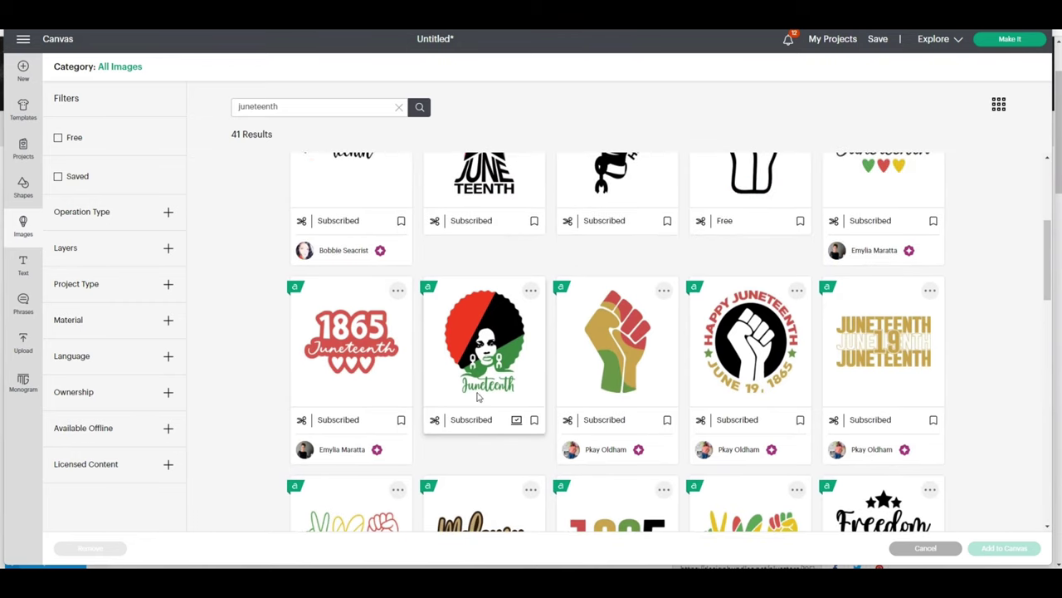
{"action": "left_click", "coordinate": [502, 353]}
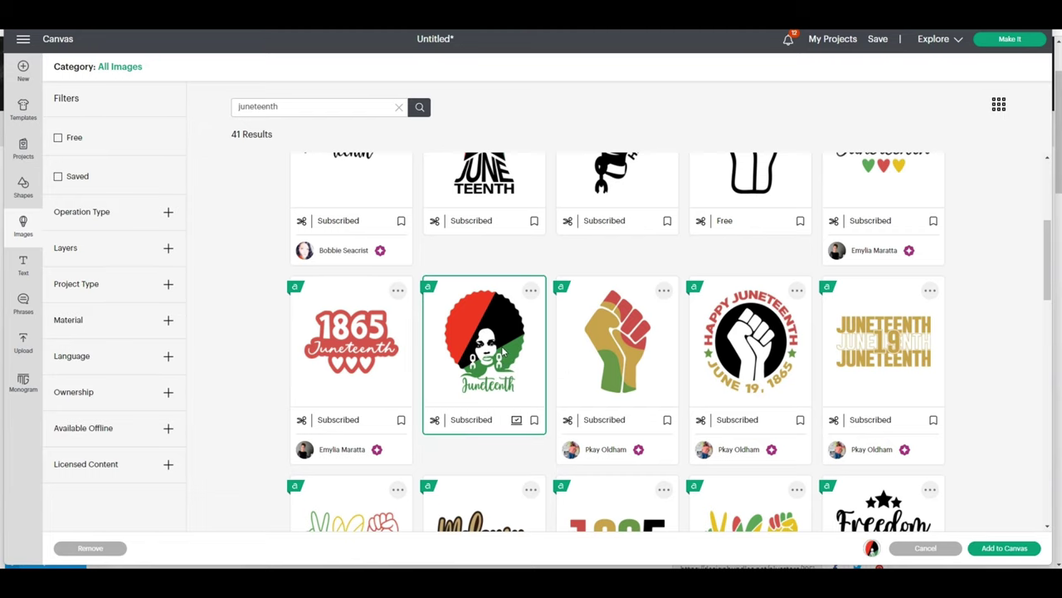
- Add the Juneteenth Woman design to the canvas to the right of the butterfly
{"action": "left_click", "coordinate": [1004, 550]}
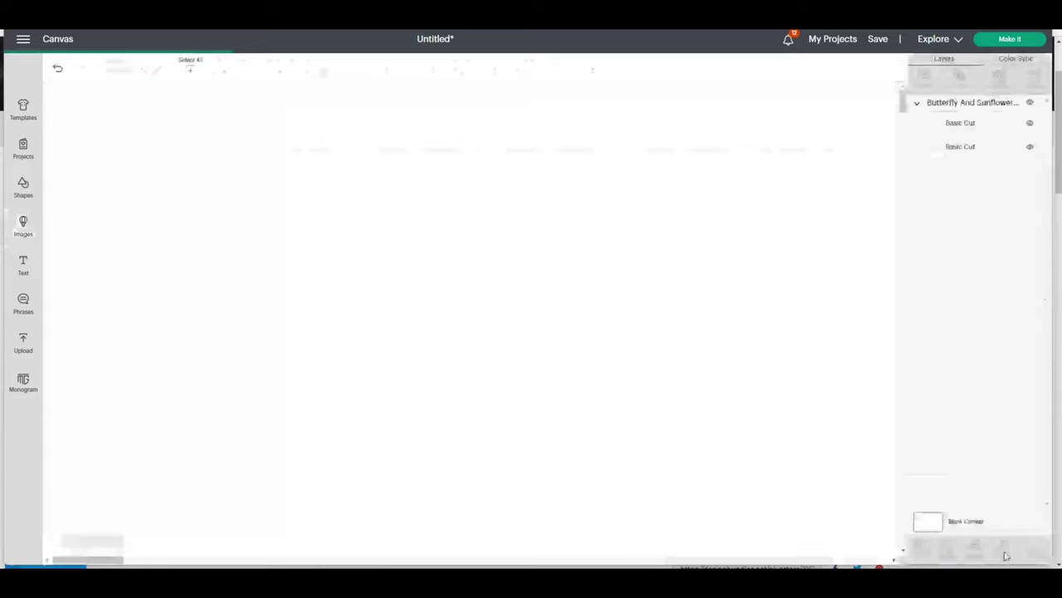
{"action": "left_click_drag", "start_coordinate": [139, 306], "coordinate": [527, 302]}
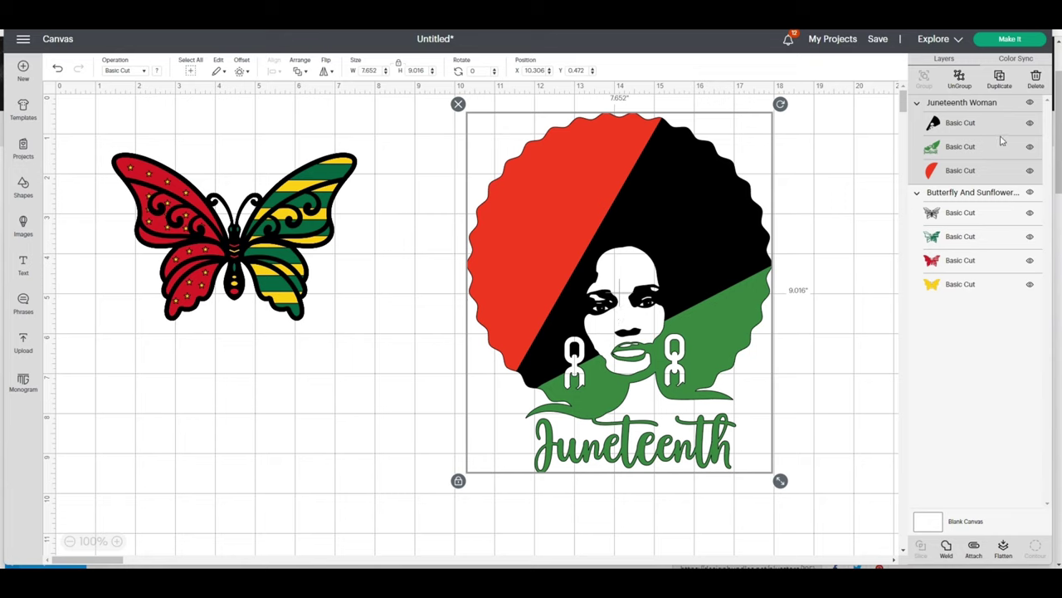
{"action": "left_click", "coordinate": [976, 127]}
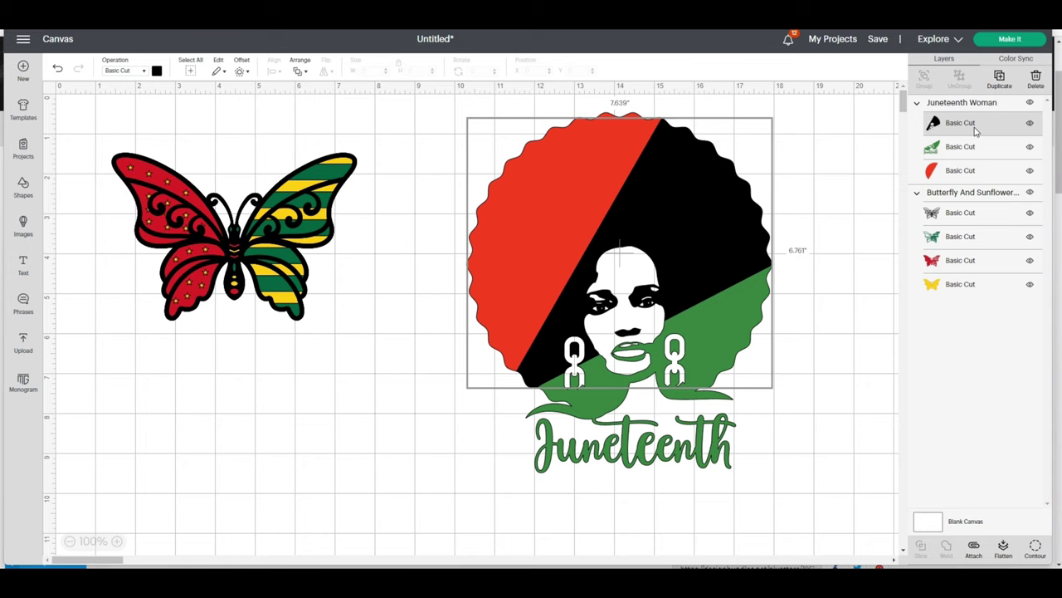
{"action": "left_click", "coordinate": [975, 149]}
{"action": "left_click", "coordinate": [969, 171]}
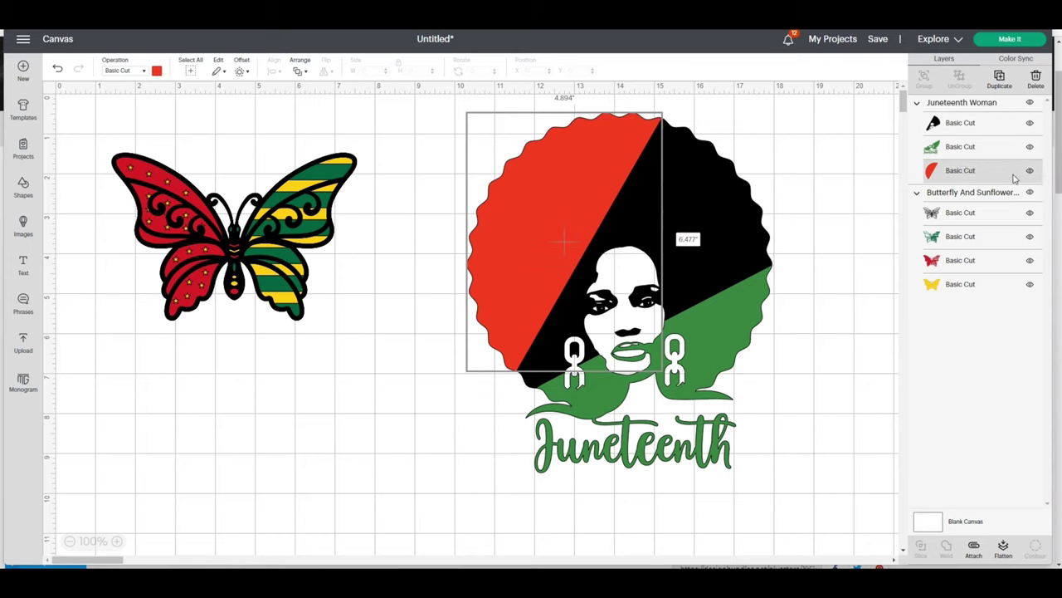
- Delete the design's red layer and hide its black layer, leaving only the green
{"action": "left_click", "coordinate": [1036, 78]}
{"action": "left_click", "coordinate": [990, 121]}
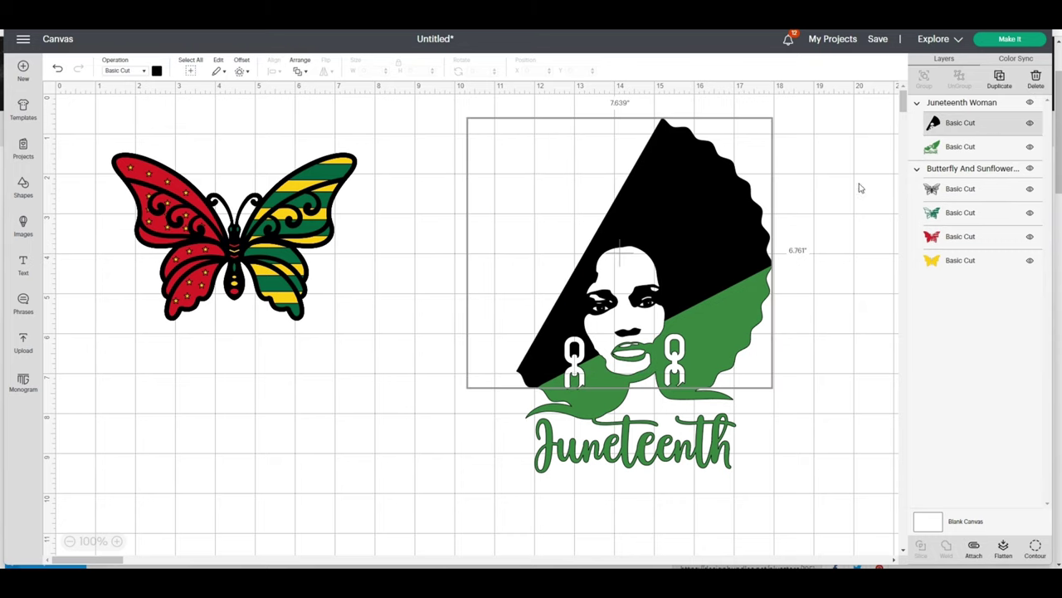
{"action": "left_click", "coordinate": [1029, 124]}
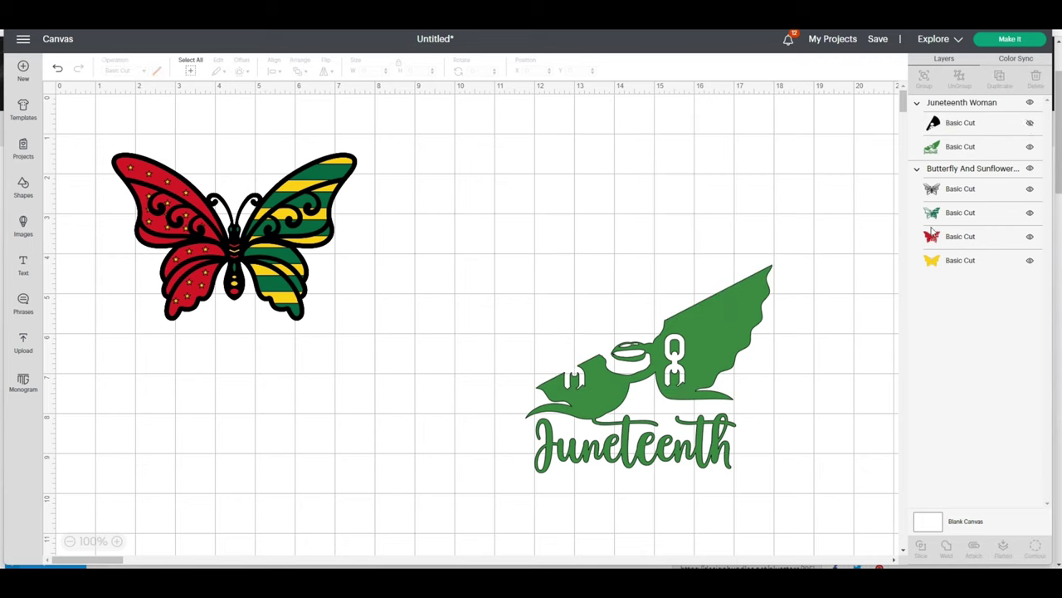
{"action": "left_click", "coordinate": [700, 358]}
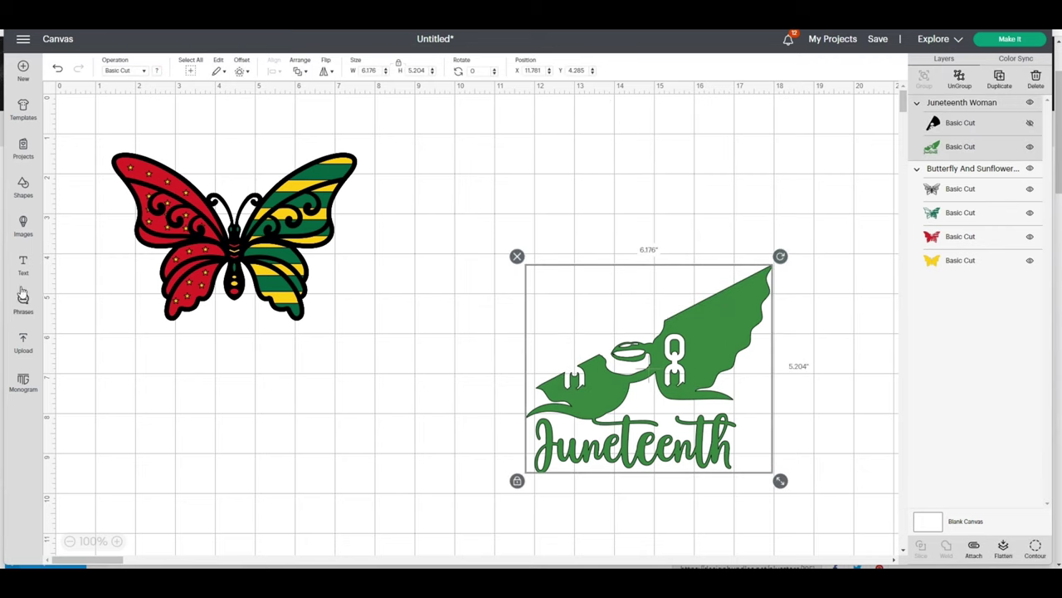
{"action": "left_click", "coordinate": [24, 190]}
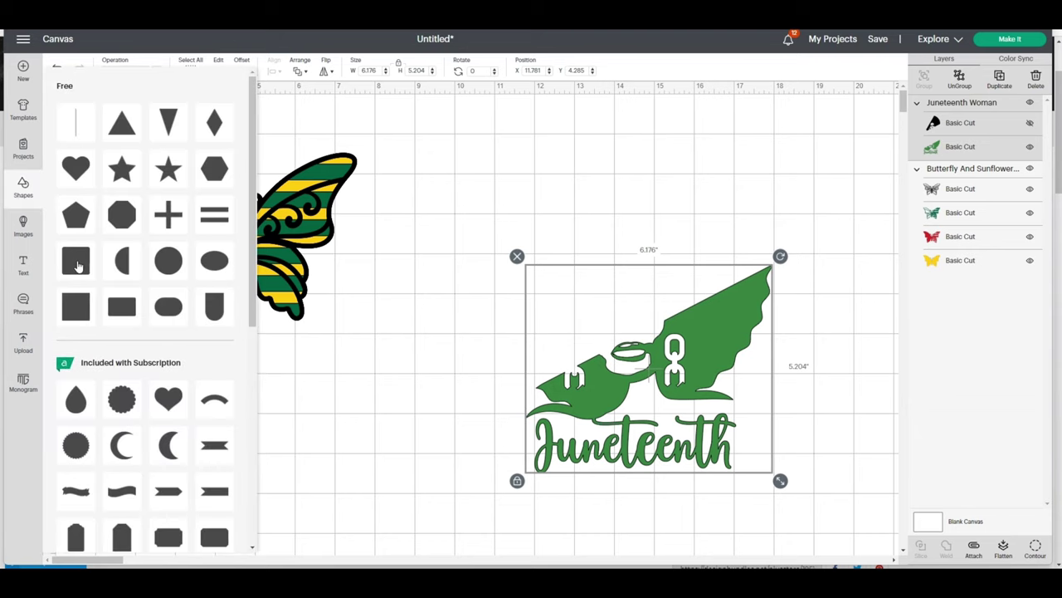
- Add a square and resize it into a 6.987 × 3.792 in rectangle over the design
{"action": "left_click", "coordinate": [74, 305]}
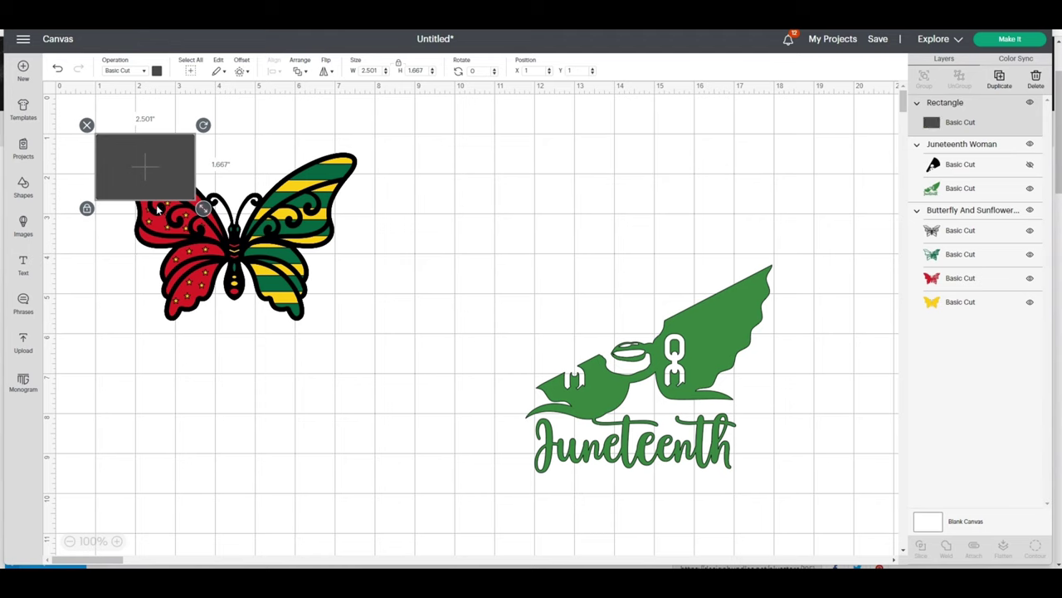
{"action": "left_click_drag", "start_coordinate": [150, 169], "coordinate": [586, 336]}
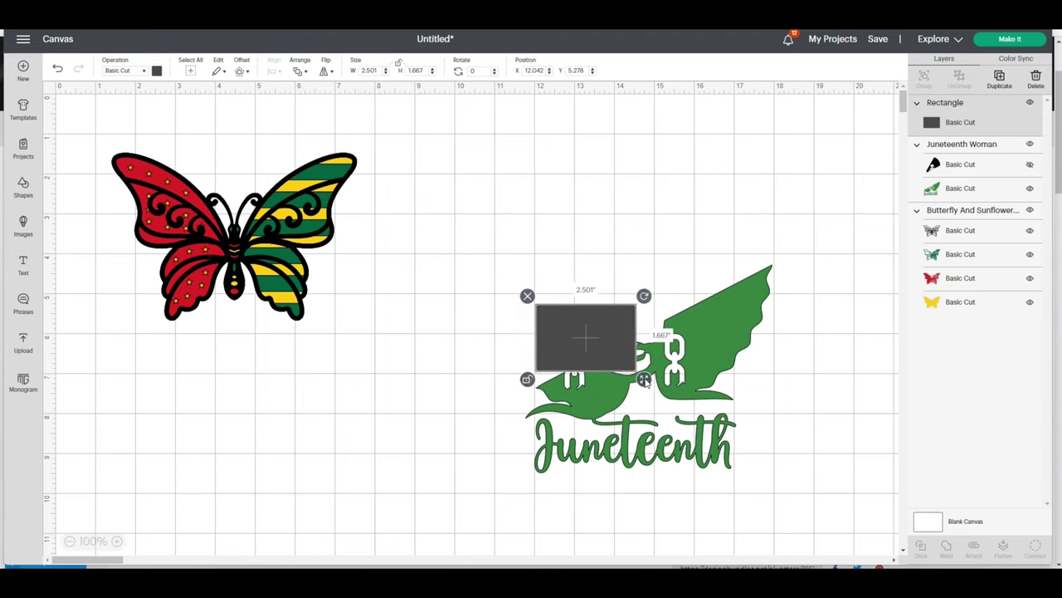
{"action": "left_click_drag", "start_coordinate": [644, 380], "coordinate": [790, 417]}
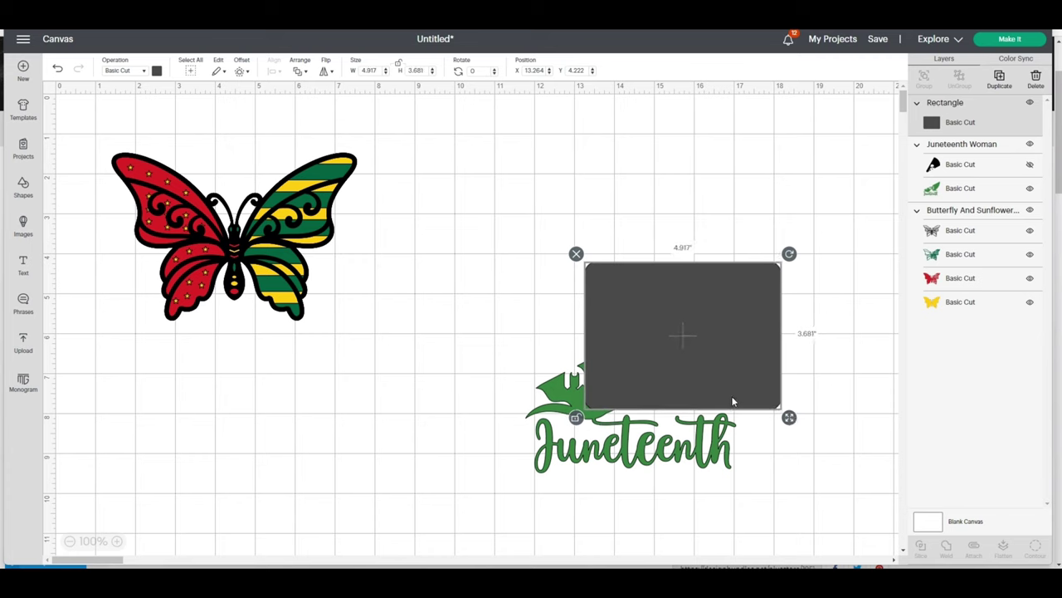
{"action": "left_click_drag", "start_coordinate": [732, 399], "coordinate": [702, 397]}
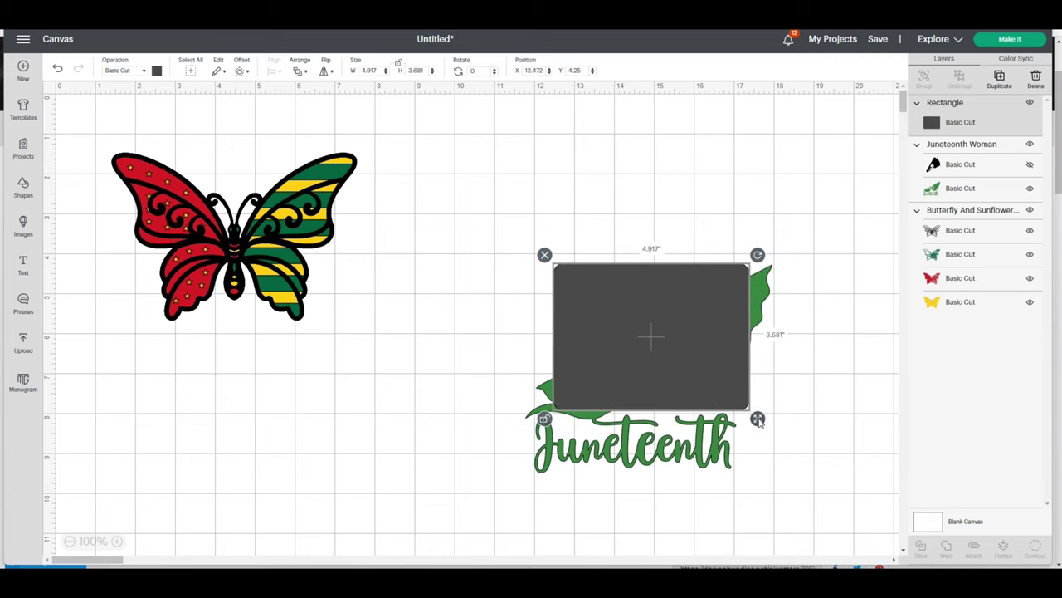
{"action": "left_click_drag", "start_coordinate": [759, 420], "coordinate": [800, 414]}
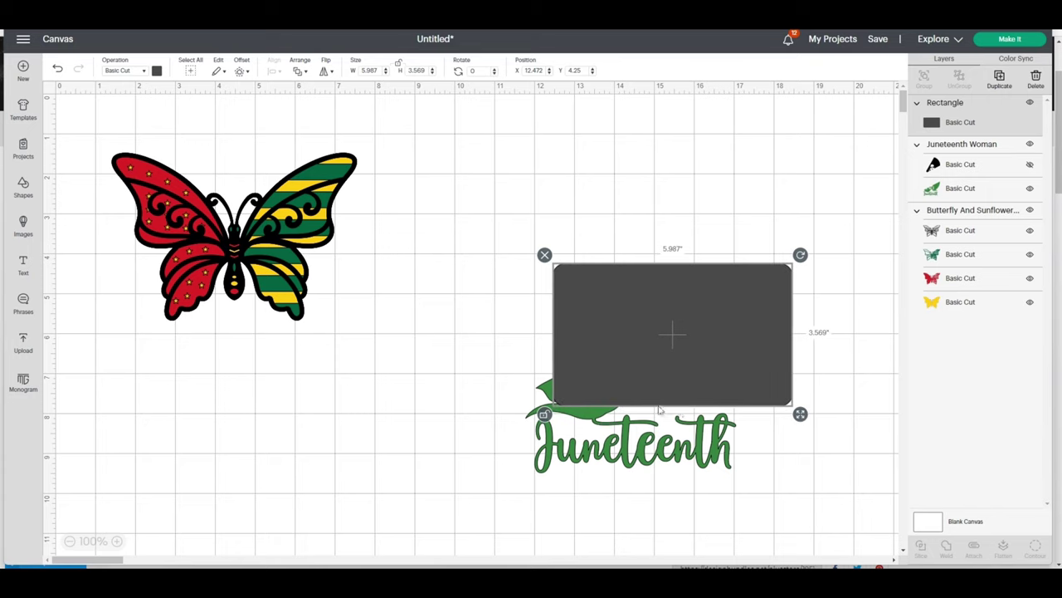
{"action": "left_click", "coordinate": [537, 441]}
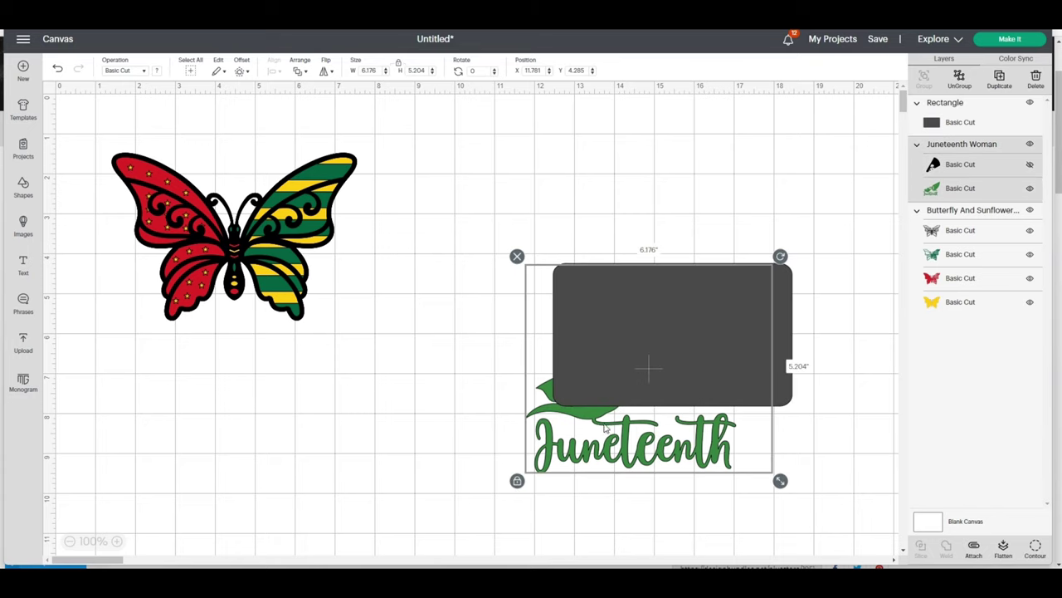
{"action": "left_click", "coordinate": [433, 403]}
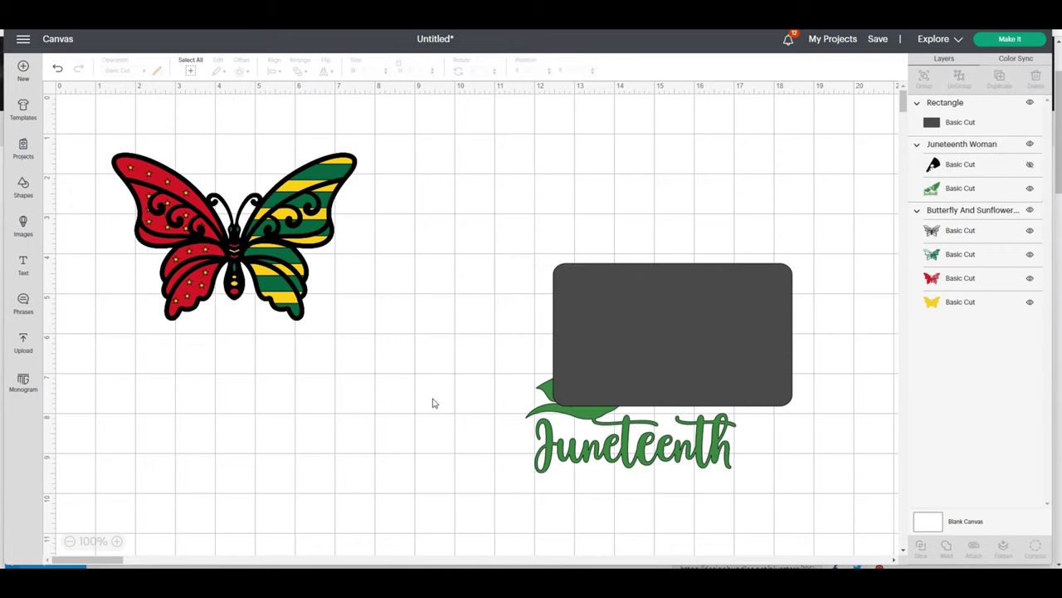
{"action": "left_click", "coordinate": [757, 379]}
{"action": "left_click_drag", "start_coordinate": [799, 412], "coordinate": [761, 391]}
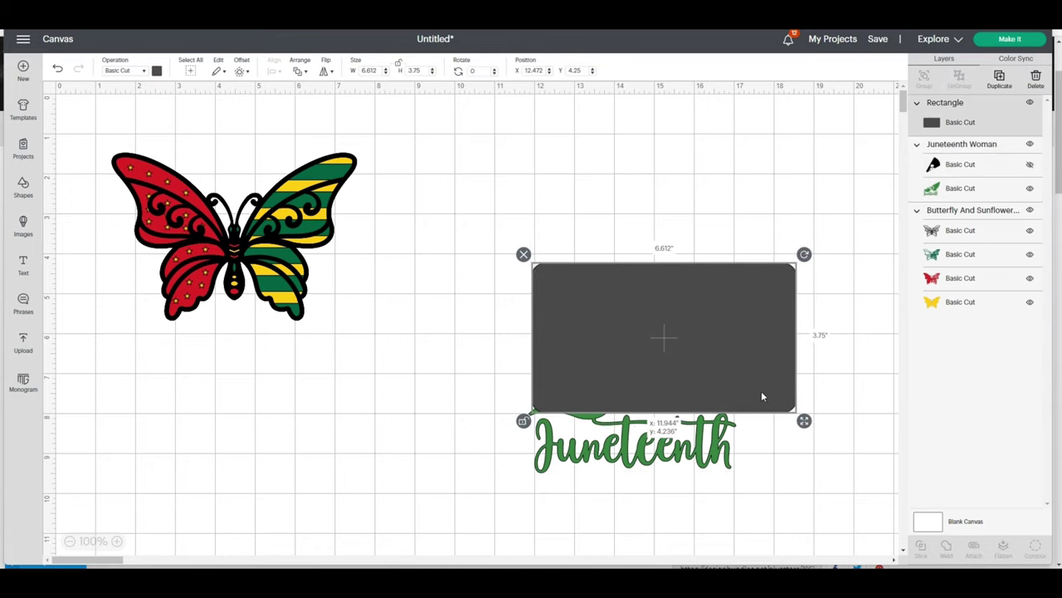
{"action": "left_click_drag", "start_coordinate": [804, 420], "coordinate": [818, 421]}
{"action": "left_click_drag", "start_coordinate": [770, 397], "coordinate": [759, 397]}
{"action": "left_click", "coordinate": [794, 463]}
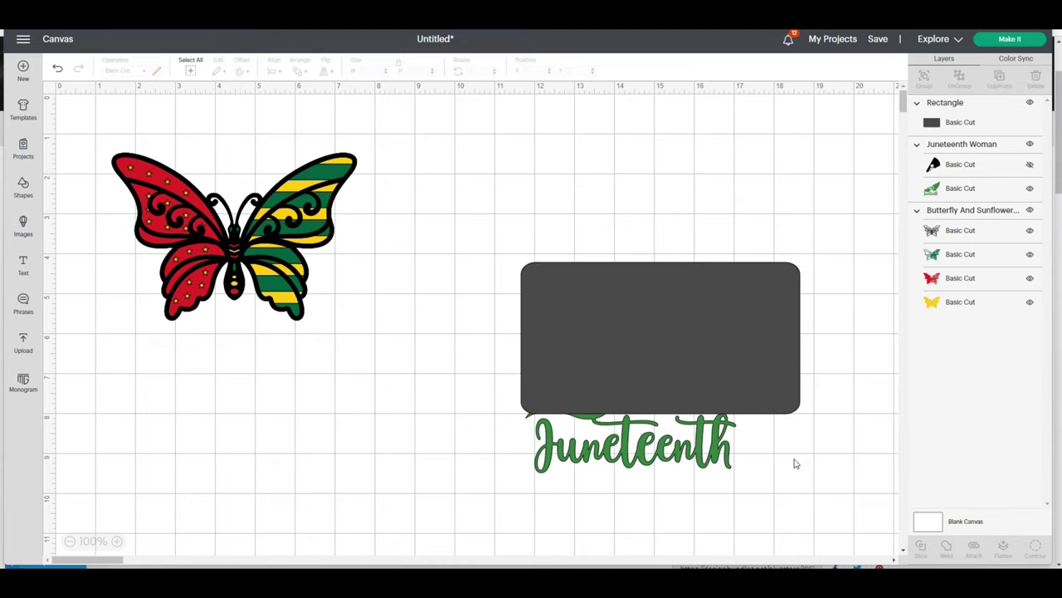
- Move the Juneteenth Woman design under the rectangle and select both objects
{"action": "left_click", "coordinate": [594, 334]}
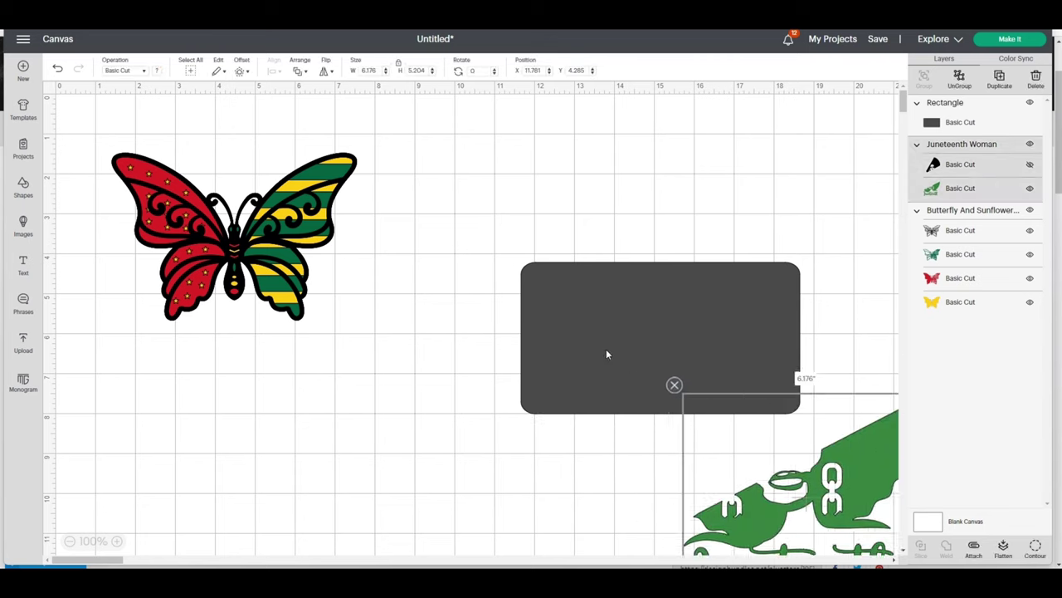
{"action": "left_click_drag", "start_coordinate": [491, 252], "coordinate": [494, 242]}
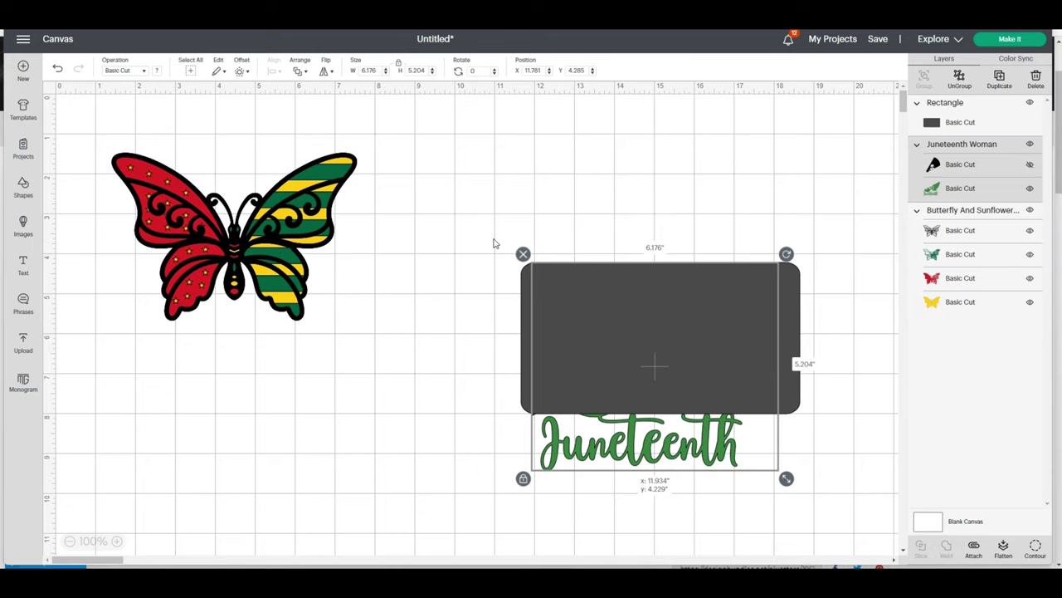
{"action": "left_click_drag", "start_coordinate": [493, 242], "coordinate": [857, 525]}
{"action": "left_click", "coordinate": [470, 271]}
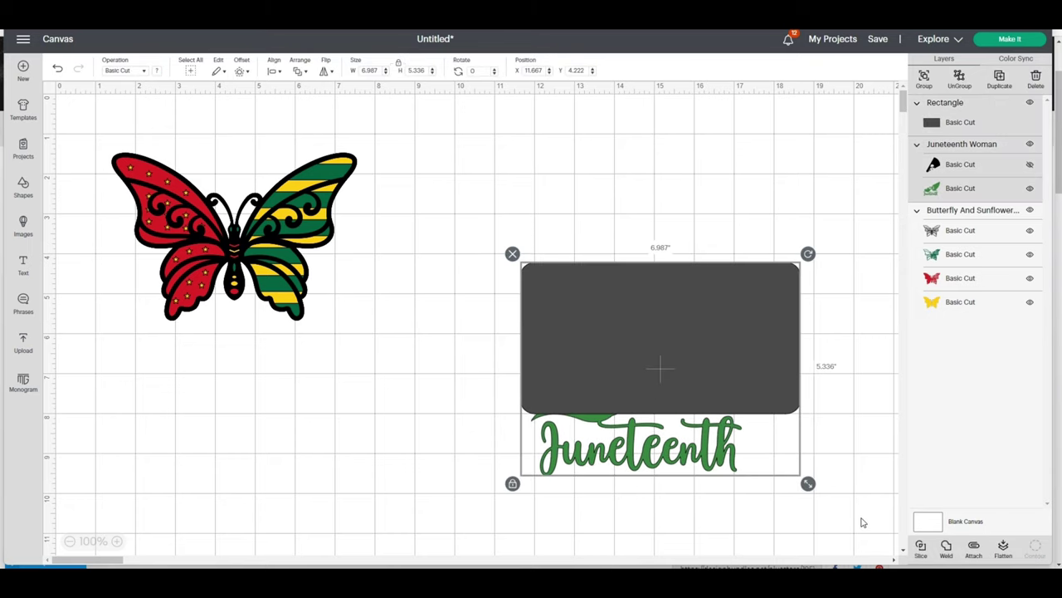
- Slice the rectangle against the design, move the Juneteenth word aside and delete the rectangle piece
{"action": "left_click", "coordinate": [924, 548]}
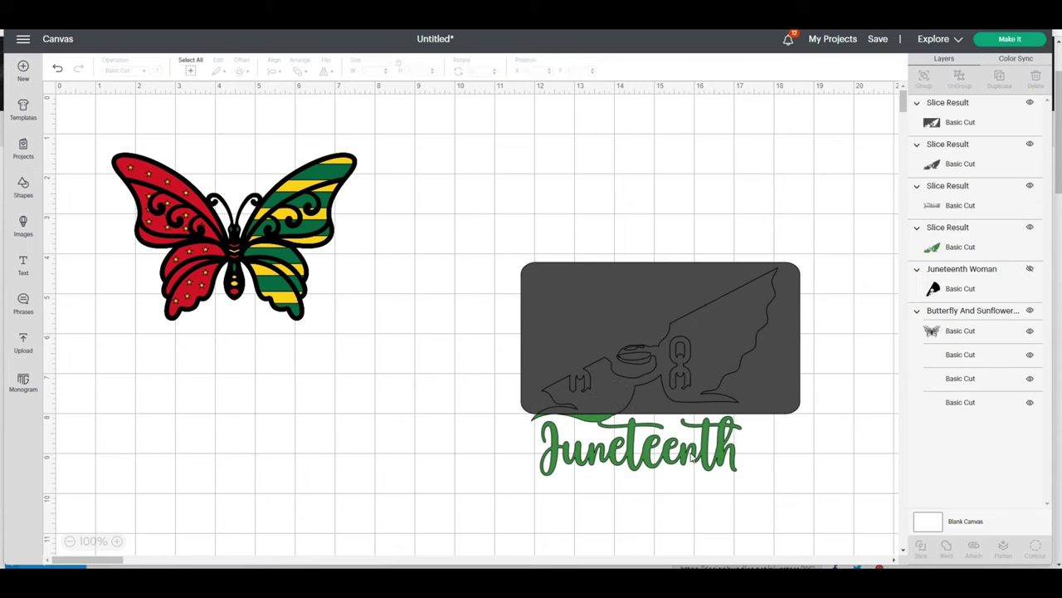
{"action": "left_click", "coordinate": [670, 467]}
{"action": "left_click_drag", "start_coordinate": [670, 467], "coordinate": [471, 474]}
{"action": "left_click", "coordinate": [494, 269]}
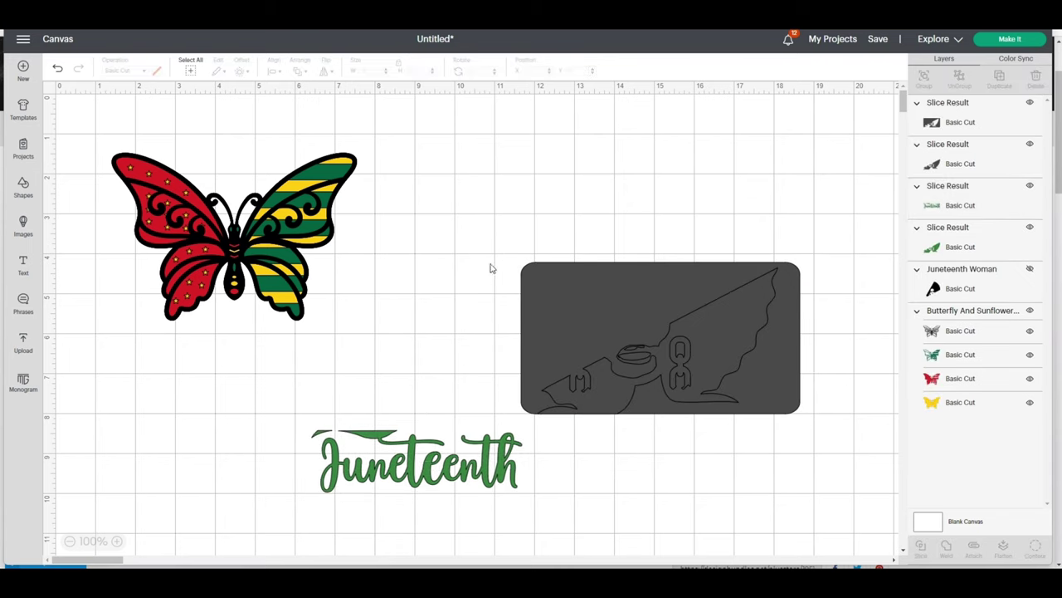
{"action": "left_click", "coordinate": [571, 289]}
{"action": "left_click_drag", "start_coordinate": [570, 283], "coordinate": [649, 205]}
{"action": "key", "text": "Delete"}
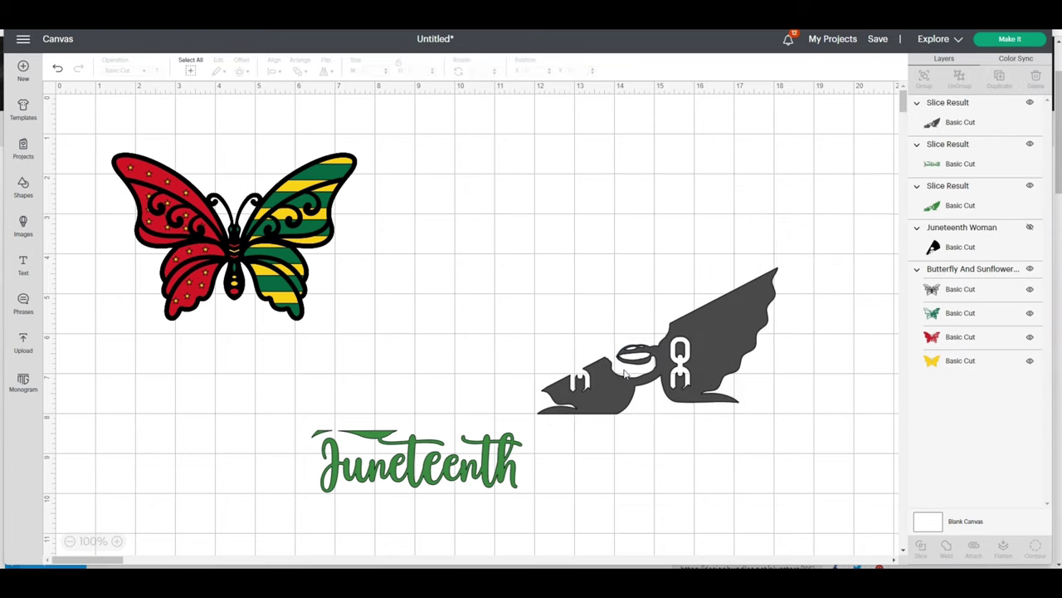
- Delete the grey and green woman slice pieces and move the Juneteenth word back up
{"action": "left_click", "coordinate": [627, 374]}
{"action": "left_click", "coordinate": [528, 259]}
{"action": "left_click", "coordinate": [630, 402]}
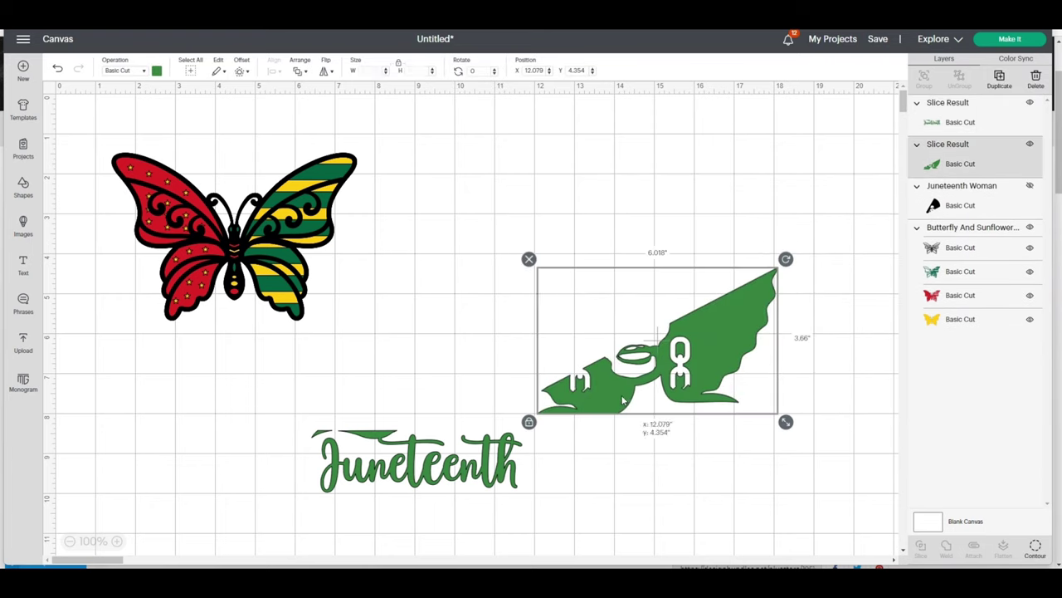
{"action": "left_click", "coordinate": [529, 259]}
{"action": "left_click_drag", "start_coordinate": [460, 467], "coordinate": [579, 415]}
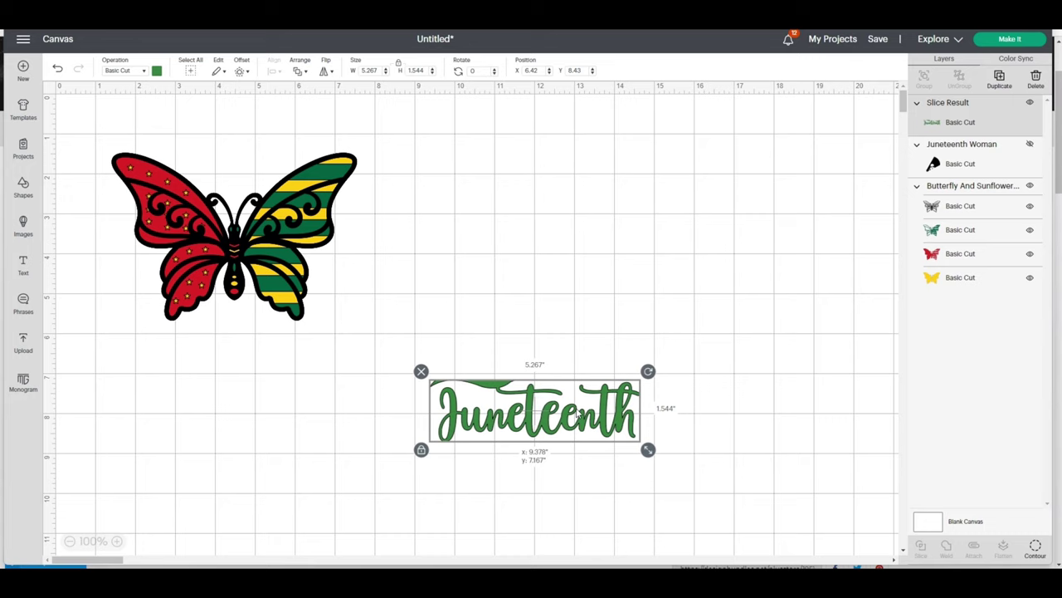
{"action": "left_click", "coordinate": [332, 385]}
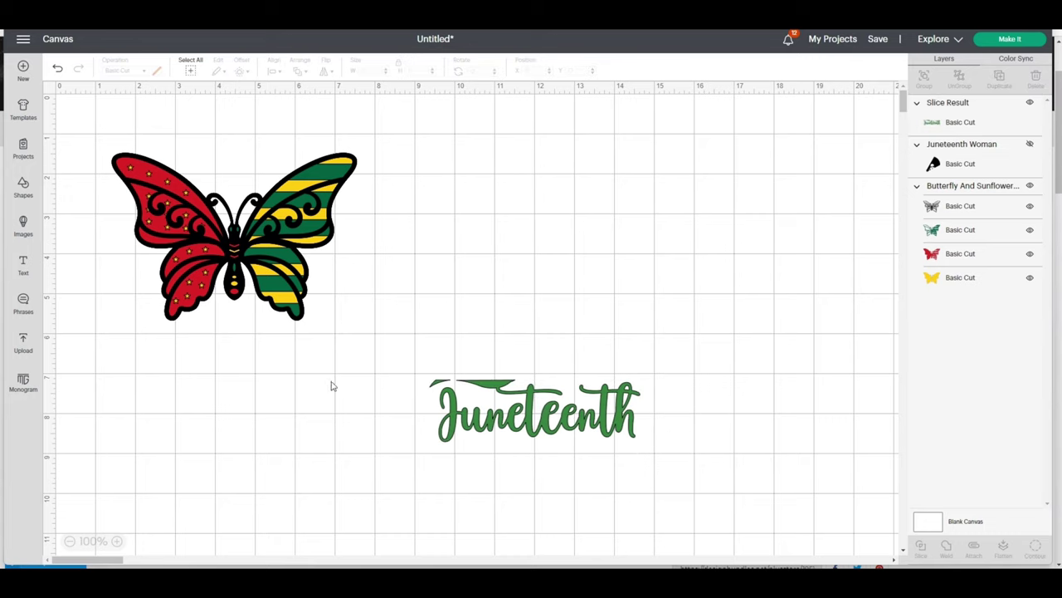
{"action": "left_click", "coordinate": [24, 187]}
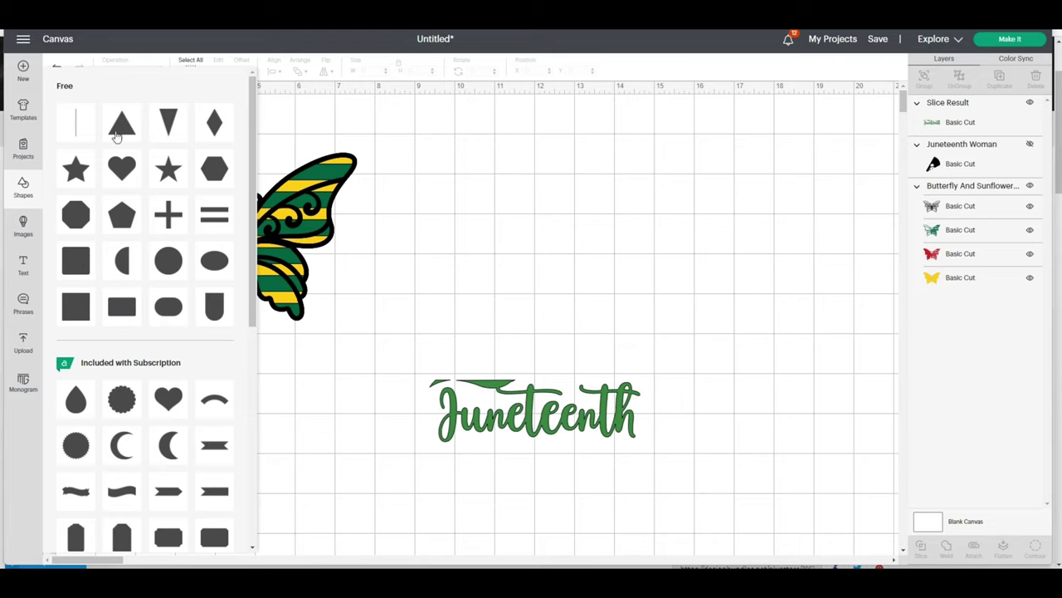
- Add a triangle and place it, widened, over the stray flourish above the Juneteenth word
{"action": "left_click", "coordinate": [384, 341]}
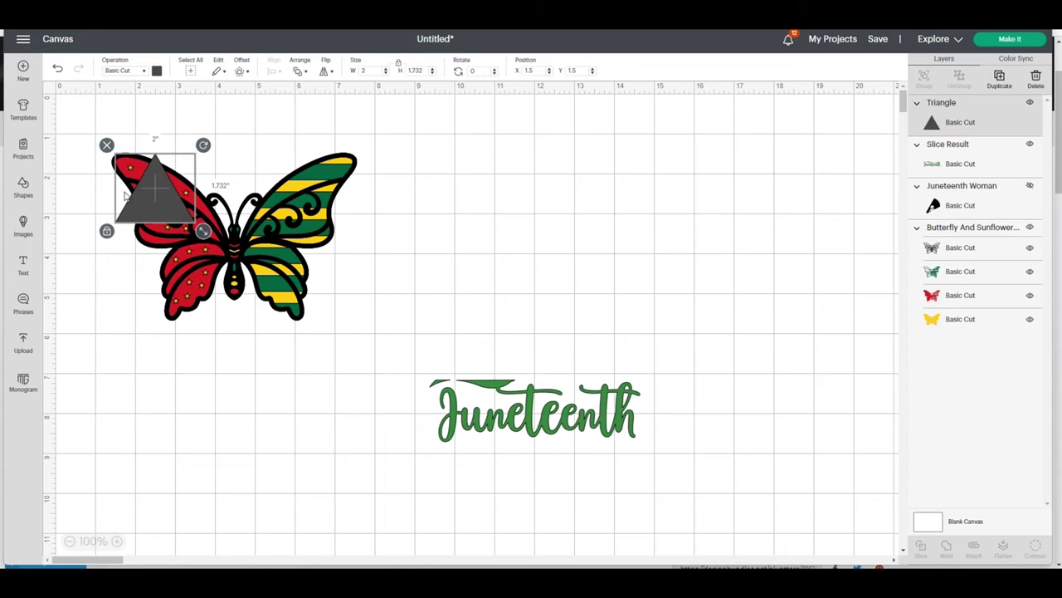
{"action": "left_click_drag", "start_coordinate": [157, 190], "coordinate": [455, 352]}
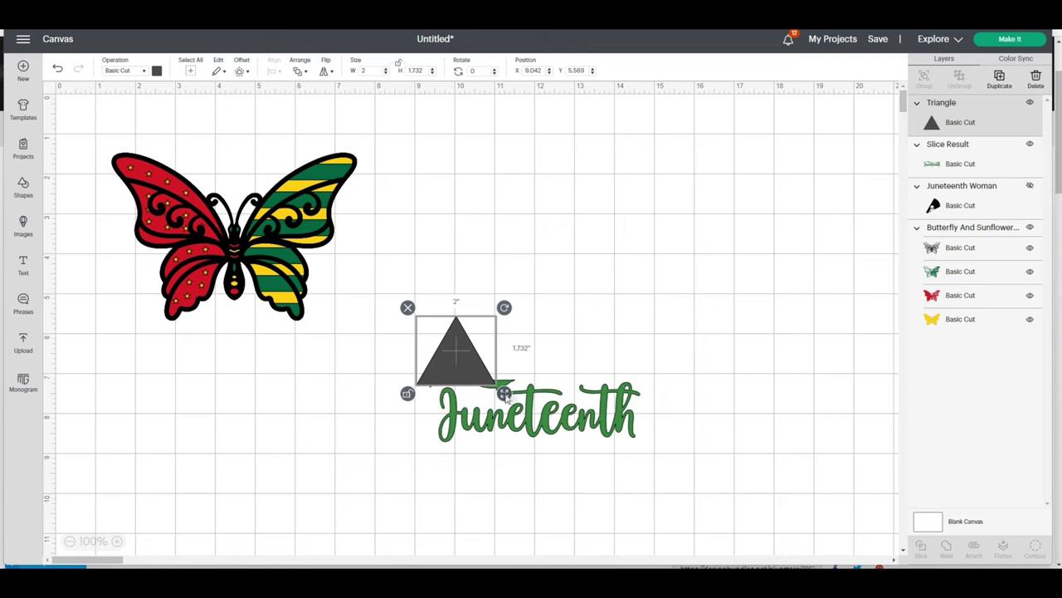
{"action": "mouse_move", "coordinate": [505, 394]}
{"action": "left_mouse_down"}
{"action": "mouse_move", "coordinate": [532, 397]}
{"action": "mouse_move", "coordinate": [508, 388]}
{"action": "left_mouse_up"}
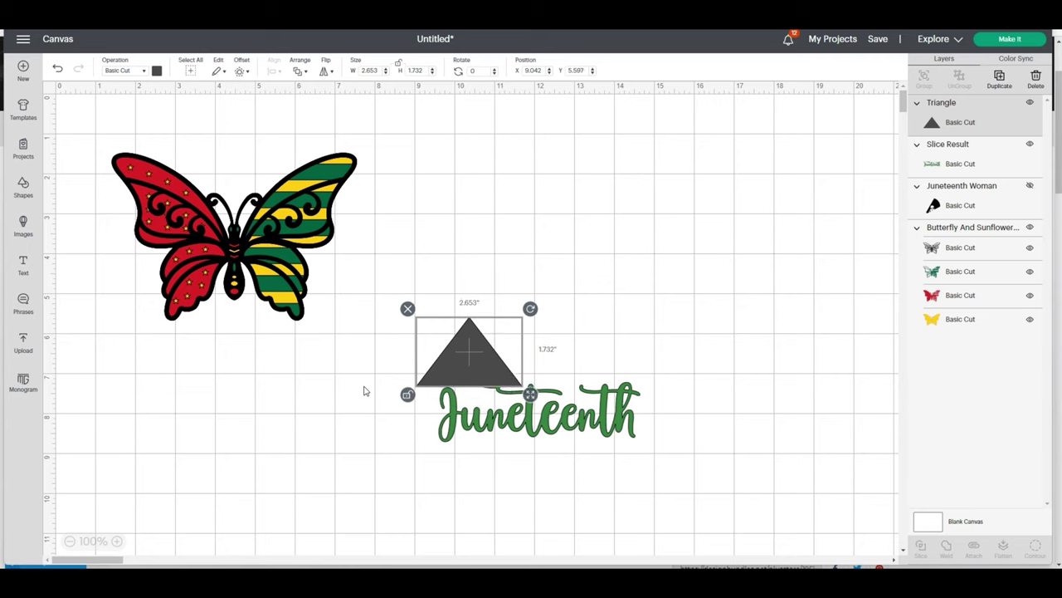
{"action": "left_click", "coordinate": [347, 390]}
{"action": "left_click", "coordinate": [480, 368]}
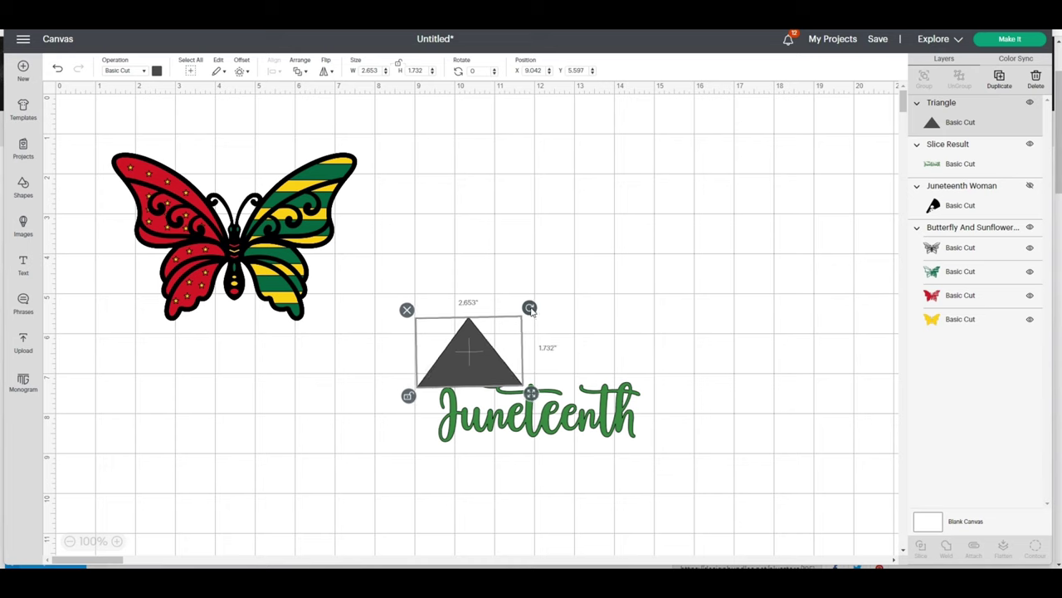
{"action": "left_click", "coordinate": [399, 354]}
{"action": "left_click", "coordinate": [466, 350]}
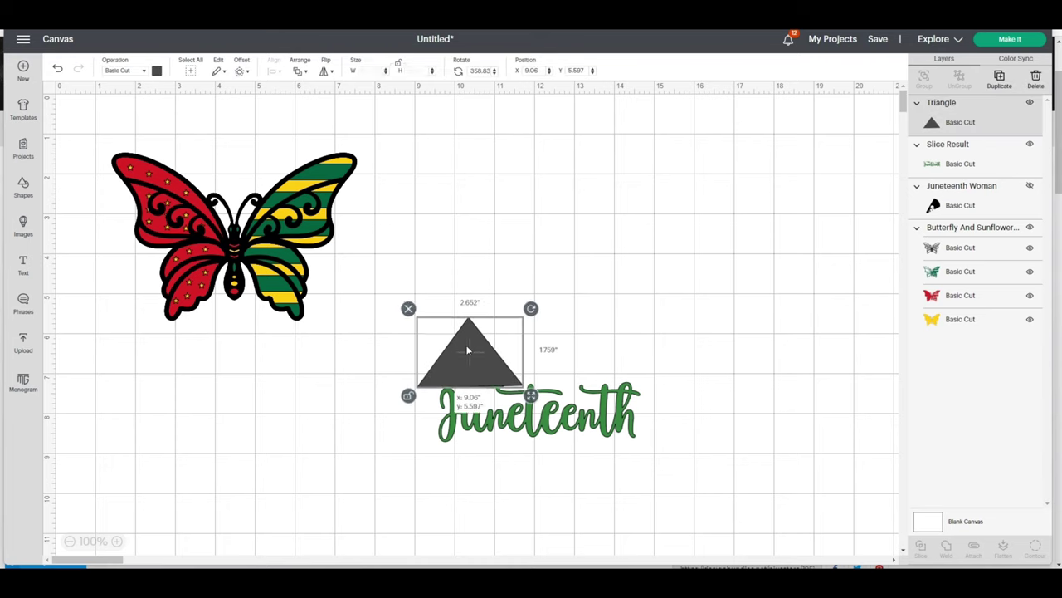
{"action": "left_click", "coordinate": [375, 373]}
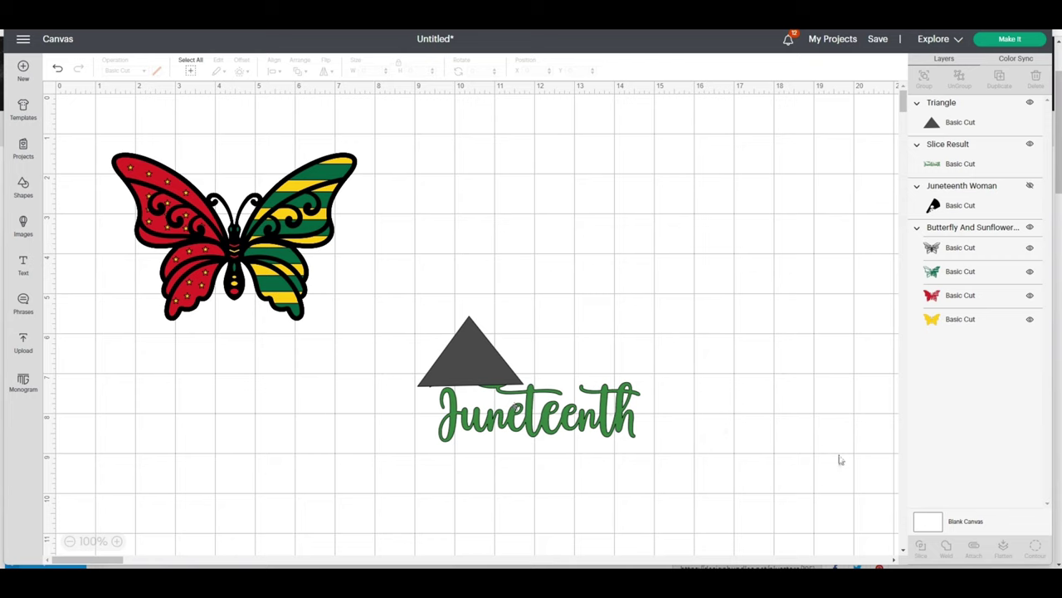
- Slice the triangle against the word and delete the triangle and dark and green leftover strips
{"action": "left_click_drag", "start_coordinate": [396, 321], "coordinate": [668, 489]}
{"action": "left_click", "coordinate": [921, 552]}
{"action": "left_click_drag", "start_coordinate": [558, 425], "coordinate": [634, 483]}
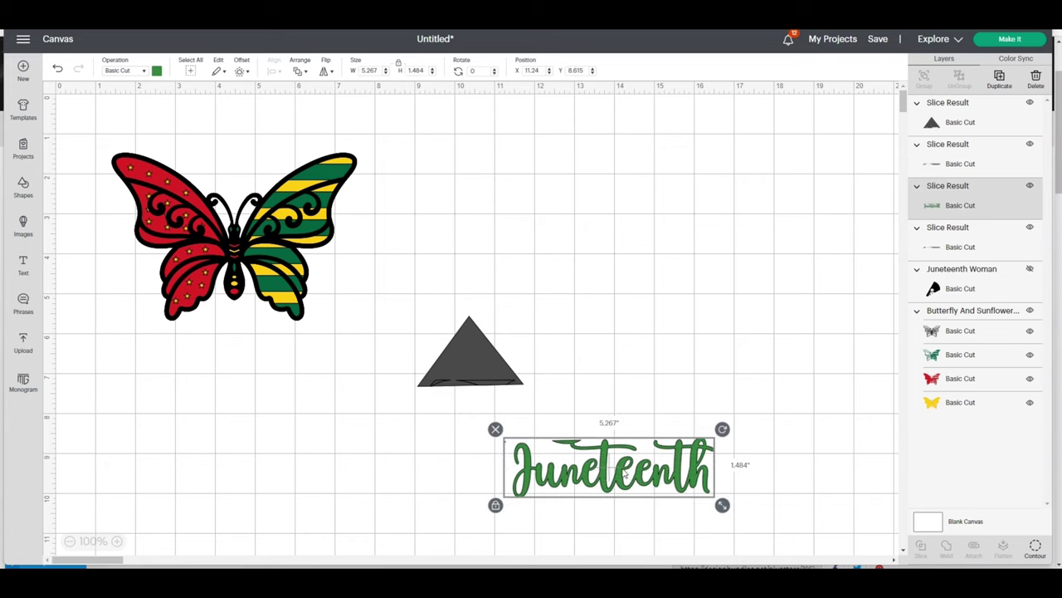
{"action": "left_click", "coordinate": [471, 365]}
{"action": "left_click", "coordinate": [409, 309]}
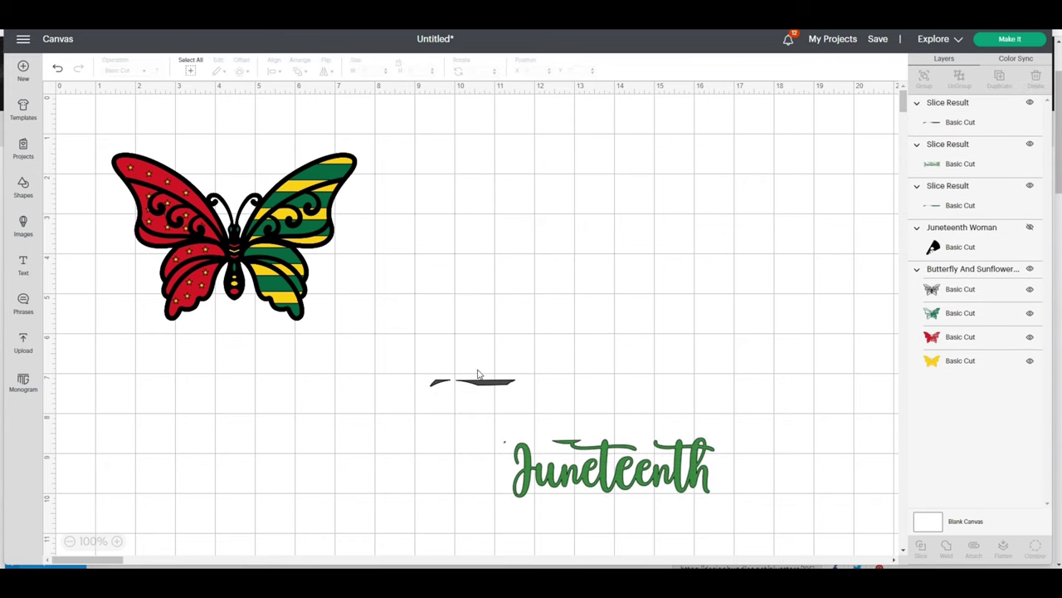
{"action": "left_click", "coordinate": [480, 383]}
{"action": "left_click", "coordinate": [421, 371]}
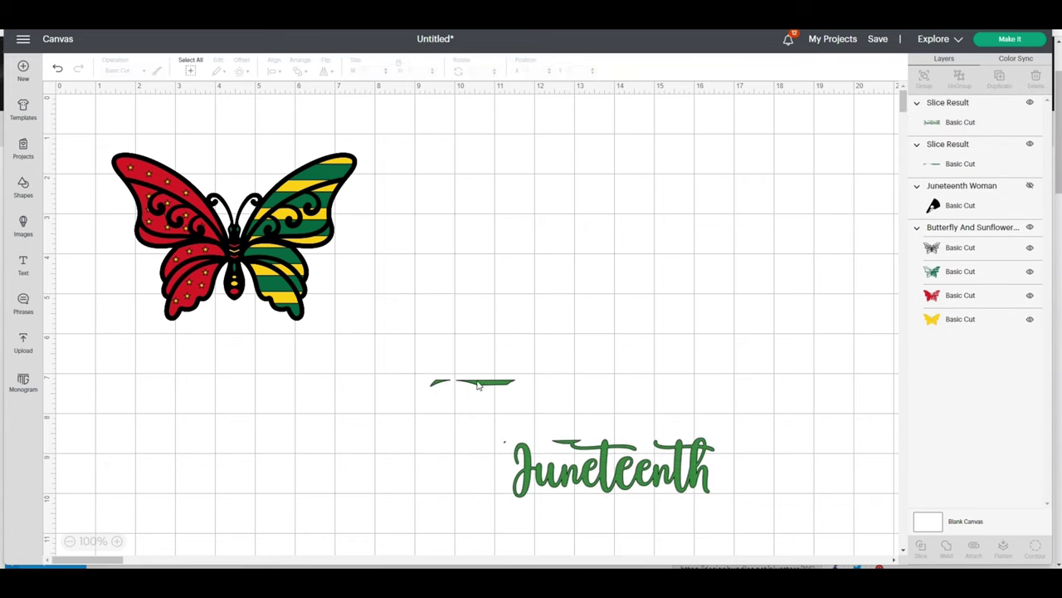
{"action": "left_click", "coordinate": [480, 385]}
{"action": "left_click", "coordinate": [422, 371]}
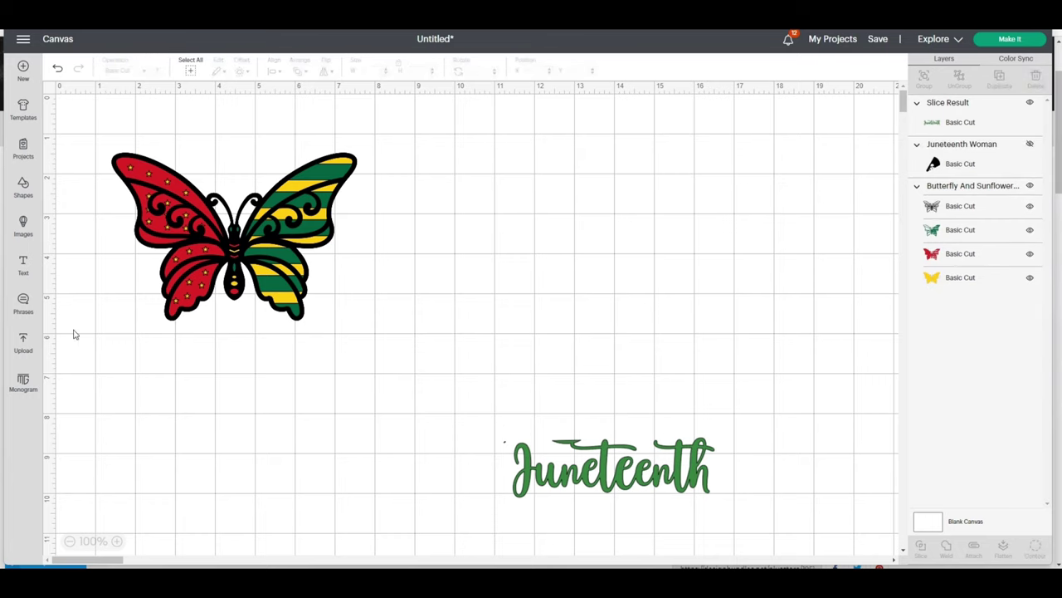
- Add a square beside the Juneteenth word and slice it against the word
{"action": "left_click", "coordinate": [22, 190]}
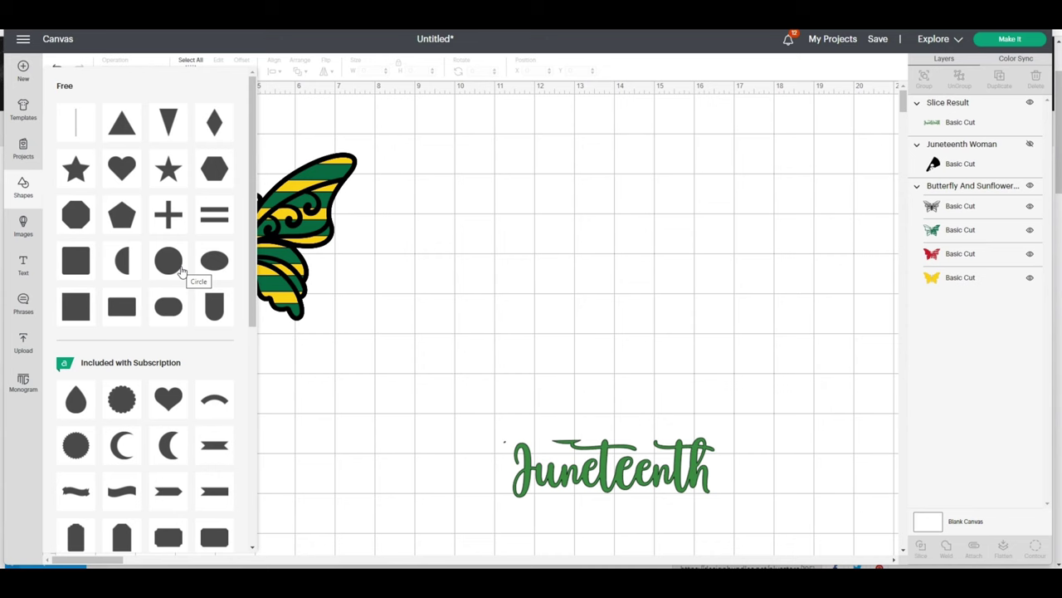
{"action": "left_click", "coordinate": [122, 306]}
{"action": "left_click_drag", "start_coordinate": [232, 232], "coordinate": [465, 424]}
{"action": "left_click", "coordinate": [454, 498]}
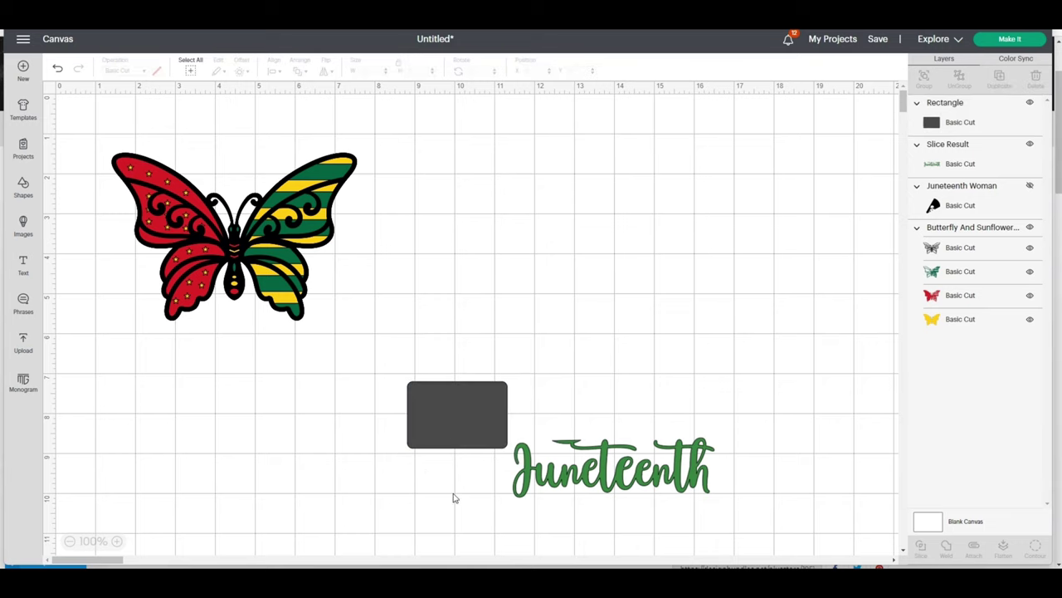
{"action": "left_click_drag", "start_coordinate": [376, 352], "coordinate": [741, 524]}
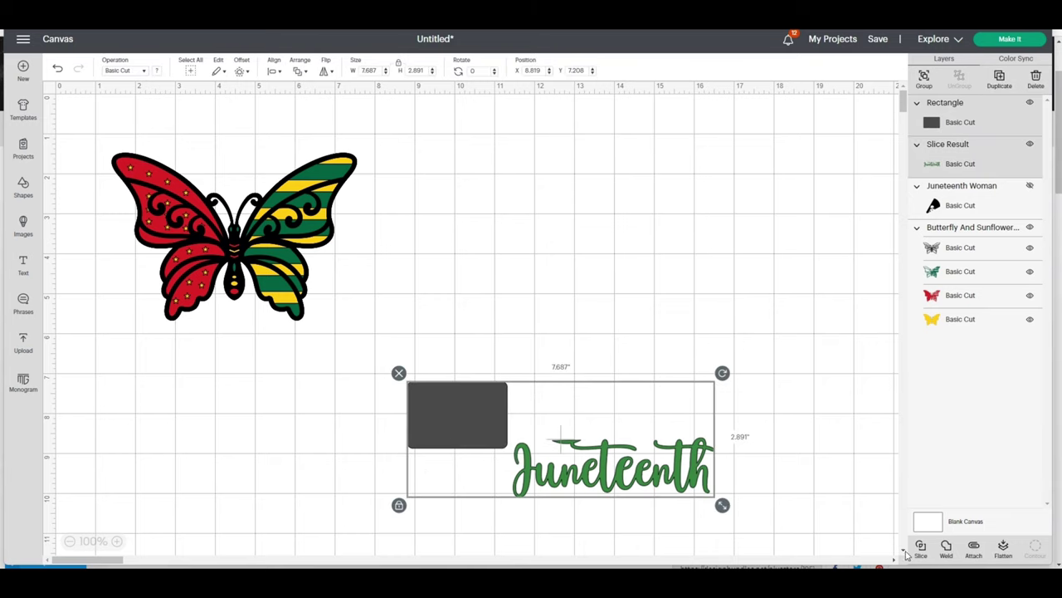
{"action": "left_click", "coordinate": [920, 548]}
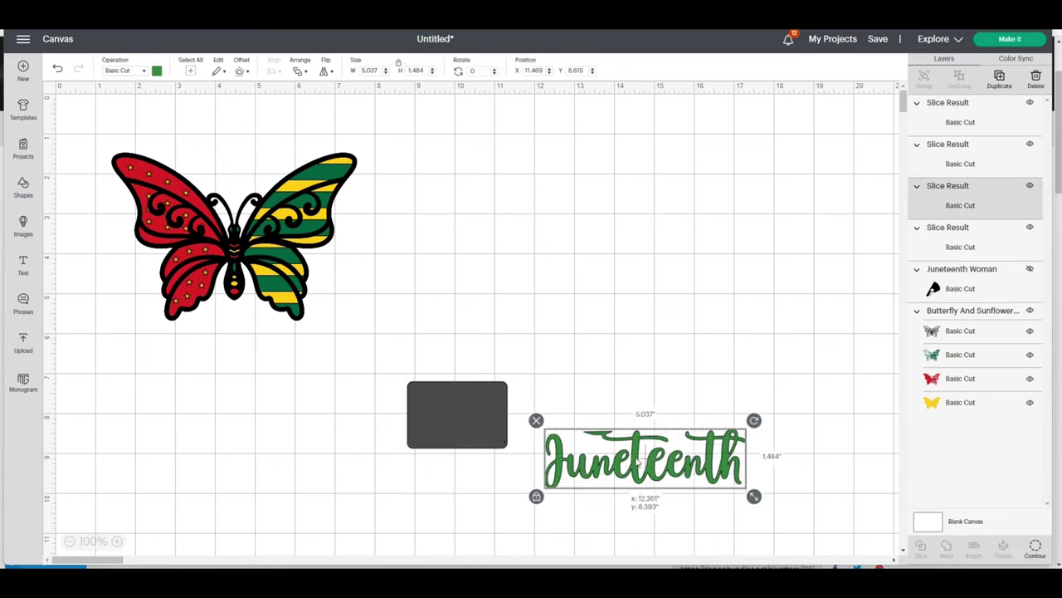
- Delete the square and small leftover slice pieces and move the Juneteenth word toward the centre
{"action": "left_click", "coordinate": [455, 447]}
{"action": "key", "text": "Delete"}
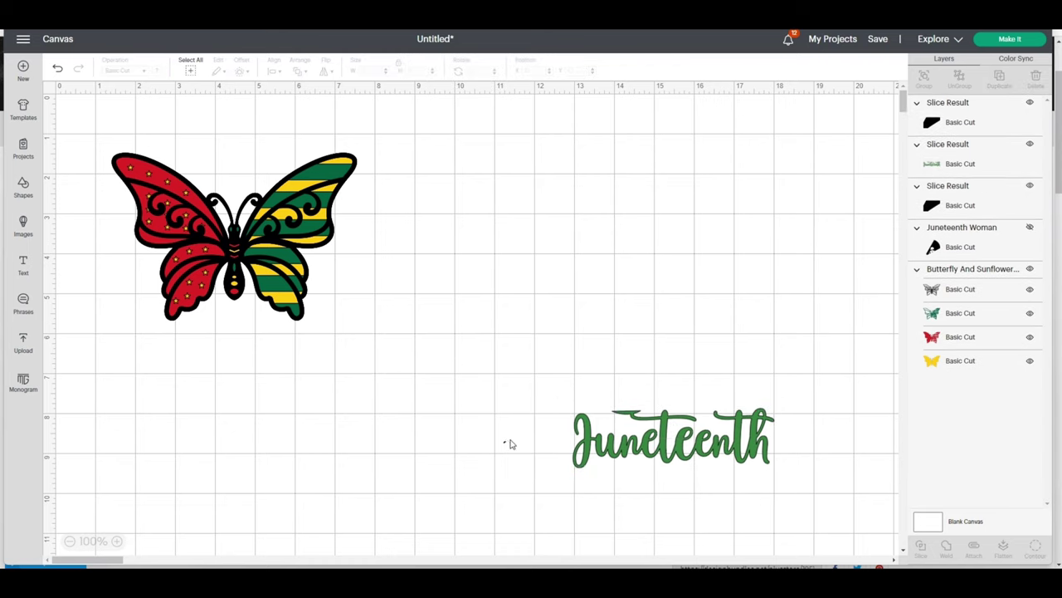
{"action": "left_click", "coordinate": [508, 441]}
{"action": "key", "text": "Delete"}
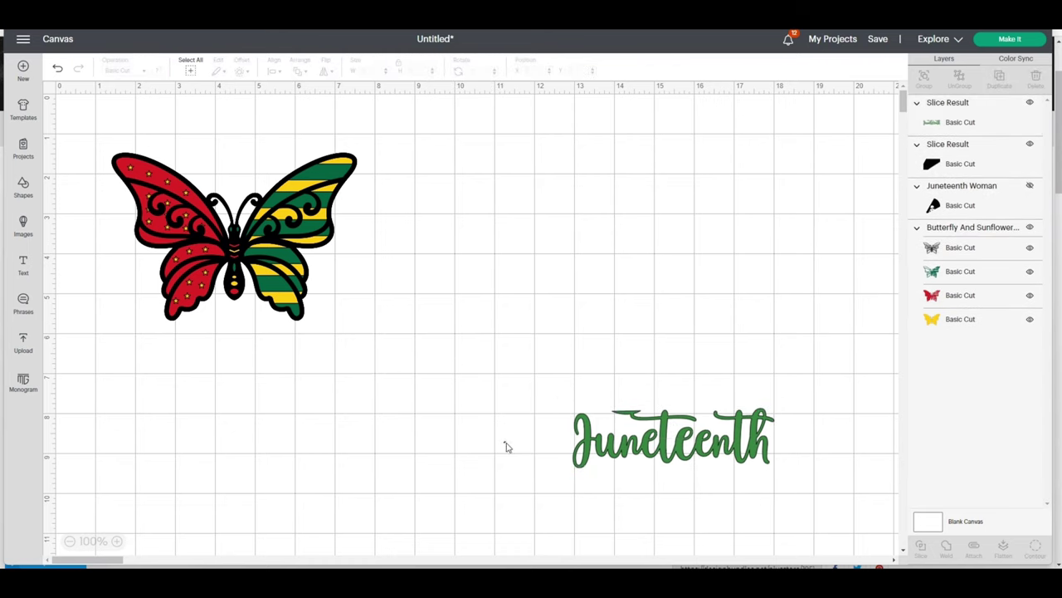
{"action": "left_click", "coordinate": [494, 439]}
{"action": "key", "text": "Delete"}
{"action": "left_click_drag", "start_coordinate": [649, 438], "coordinate": [503, 427]}
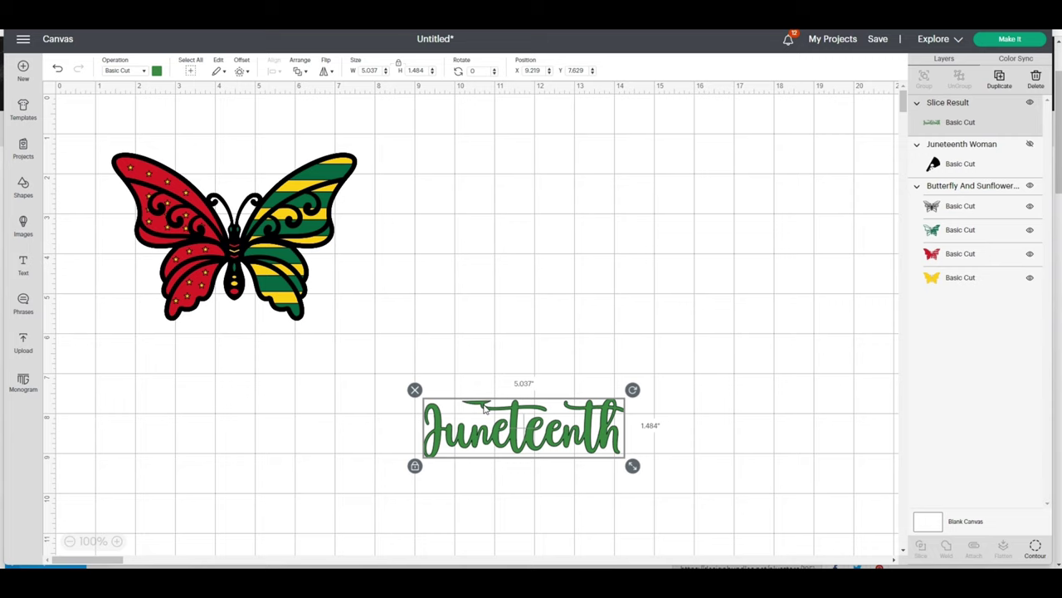
{"action": "left_click", "coordinate": [499, 352]}
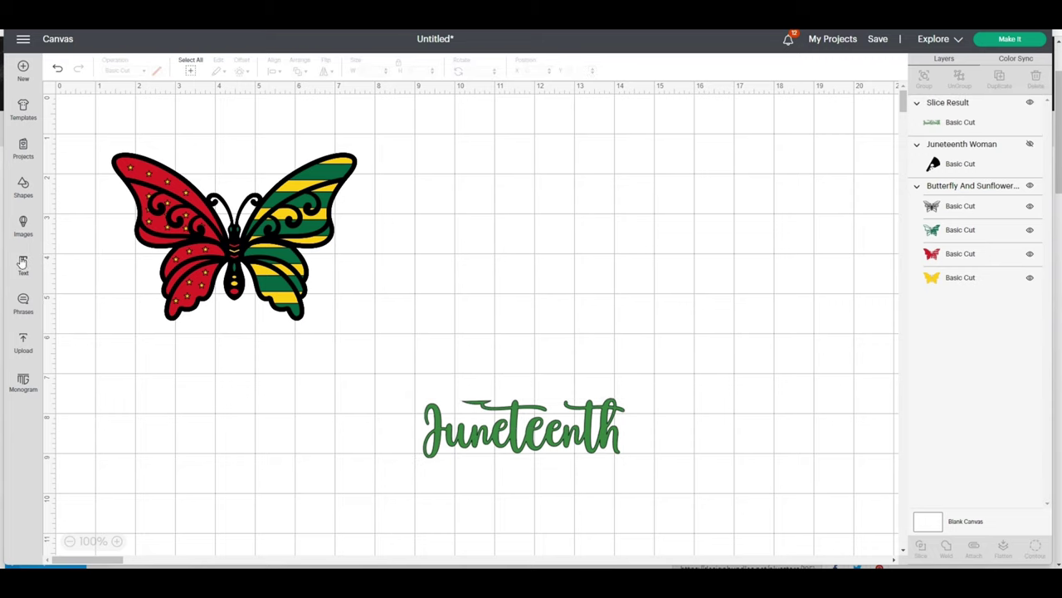
{"action": "left_click", "coordinate": [23, 190]}
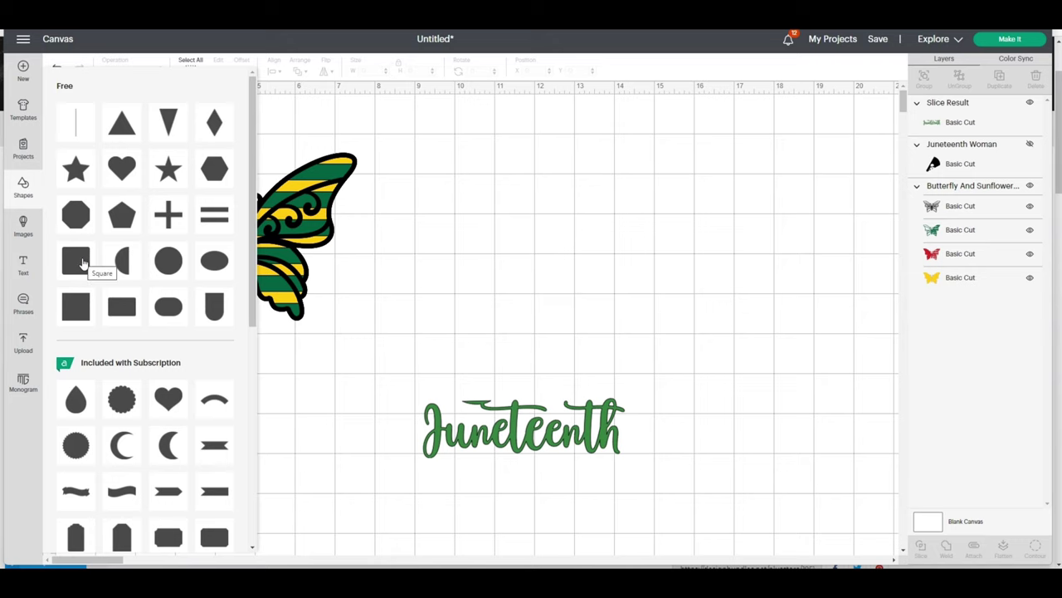
- Add a Half Circle and rotate it, flat edge up, over the Juneteenth word's top flourish
{"action": "left_click", "coordinate": [125, 272]}
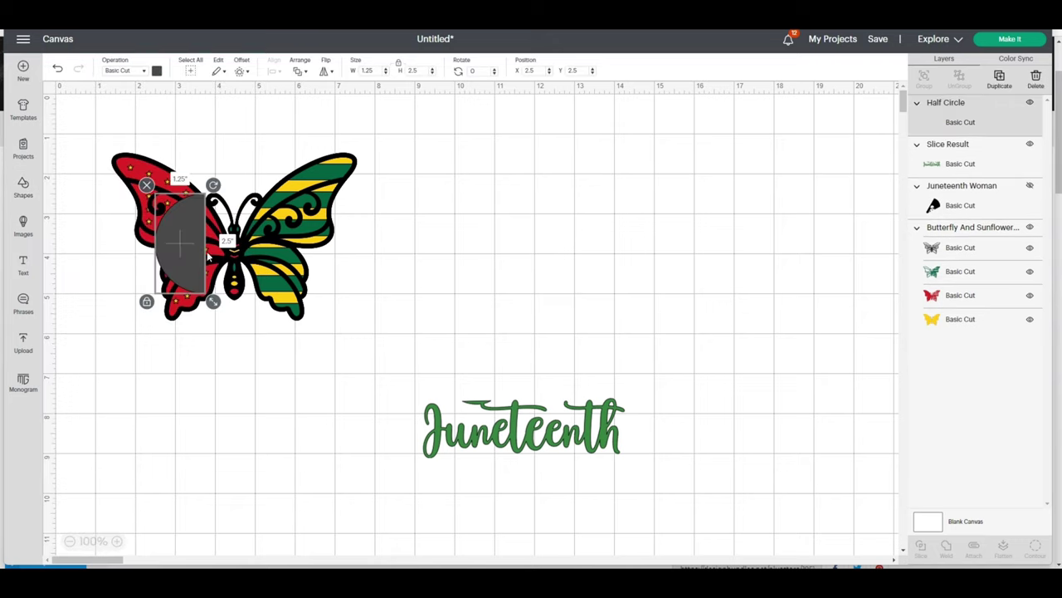
{"action": "left_click_drag", "start_coordinate": [185, 246], "coordinate": [424, 335]}
{"action": "left_click_drag", "start_coordinate": [456, 276], "coordinate": [362, 304]}
{"action": "left_click_drag", "start_coordinate": [432, 338], "coordinate": [478, 385]}
- Slice the half circle with the word, delete the leftover pieces, and move the trimmed word up
{"action": "left_click", "coordinate": [365, 373]}
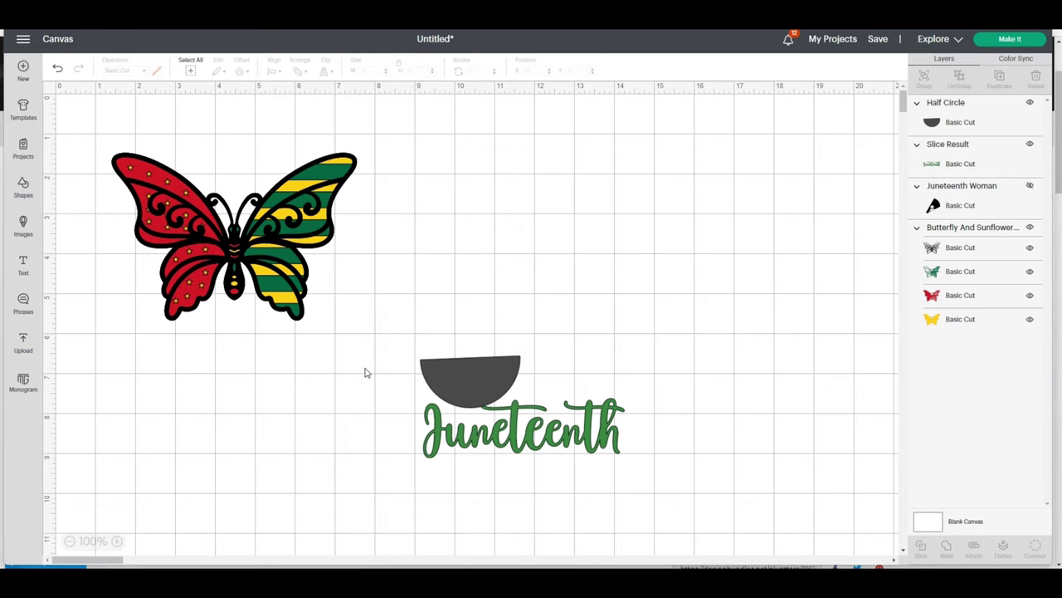
{"action": "left_click_drag", "start_coordinate": [389, 336], "coordinate": [673, 486]}
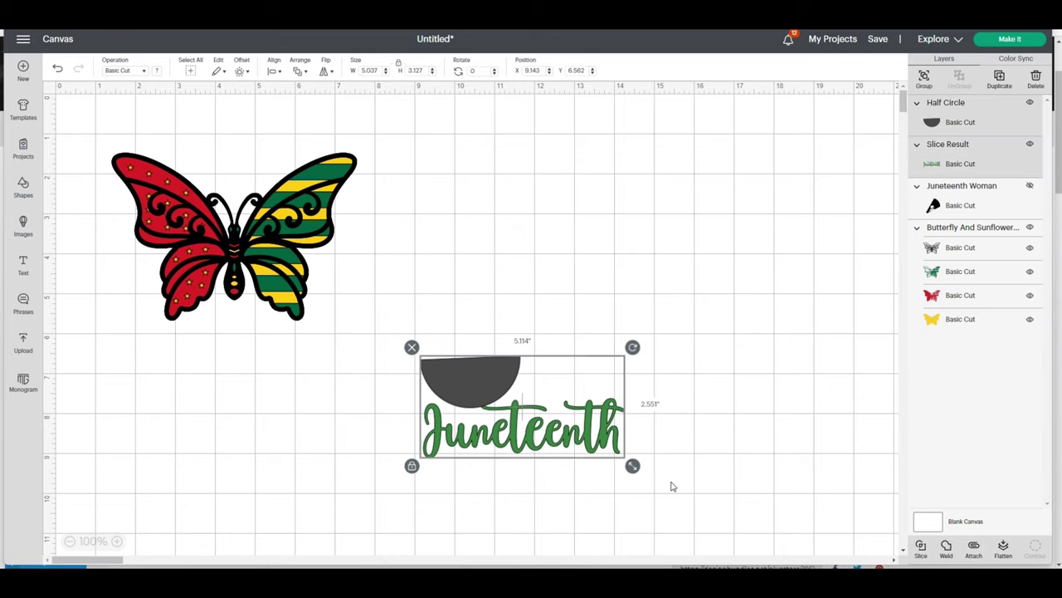
{"action": "left_click", "coordinate": [923, 548]}
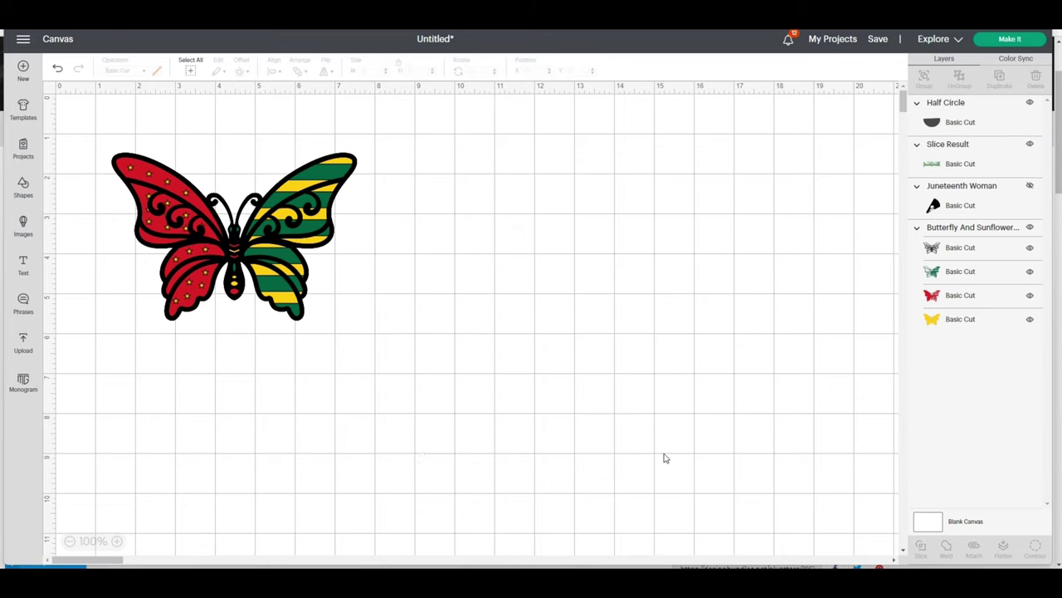
{"action": "left_click_drag", "start_coordinate": [525, 430], "coordinate": [533, 476]}
{"action": "left_click_drag", "start_coordinate": [397, 333], "coordinate": [531, 415]}
{"action": "key", "text": "Delete"}
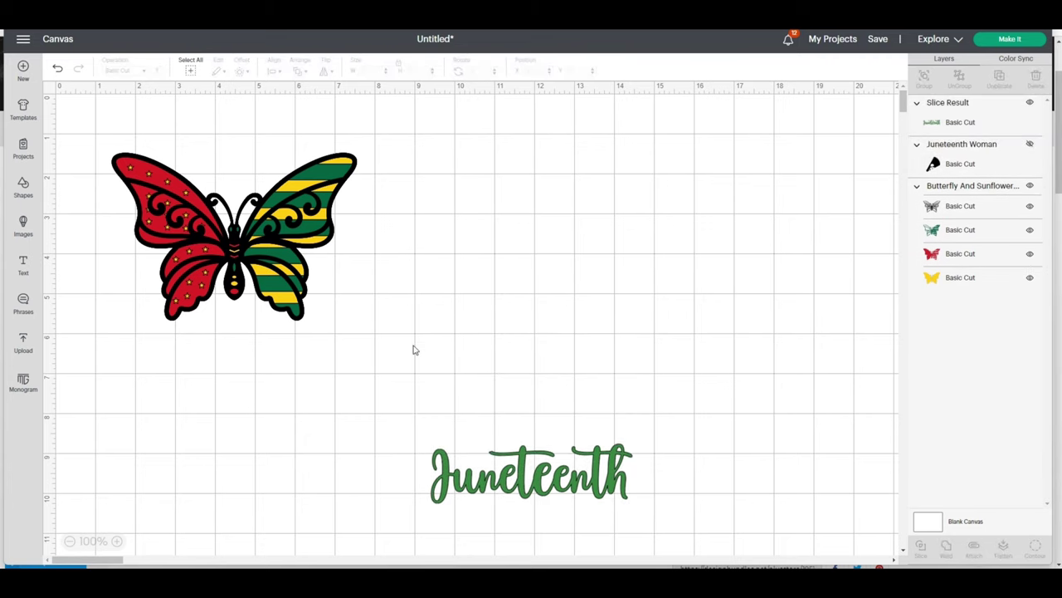
{"action": "left_click_drag", "start_coordinate": [521, 469], "coordinate": [516, 306]}
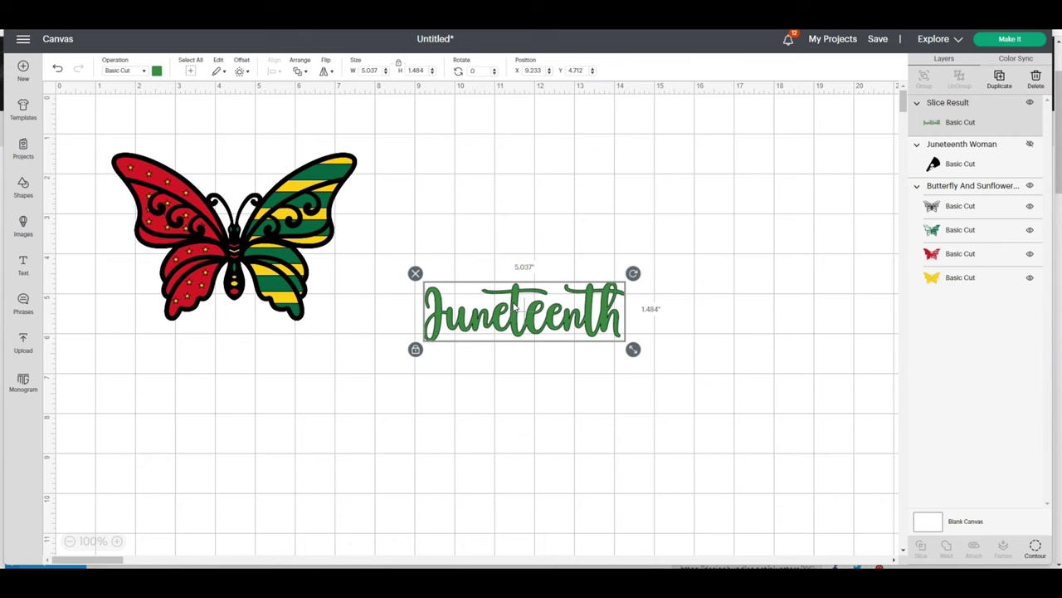
- Lower the butterfly, delete the hidden Juneteenth Woman layer, and place the word above the butterfly
{"action": "left_click_drag", "start_coordinate": [516, 306], "coordinate": [626, 245]}
{"action": "left_click", "coordinate": [324, 259]}
{"action": "left_click_drag", "start_coordinate": [323, 260], "coordinate": [332, 358]}
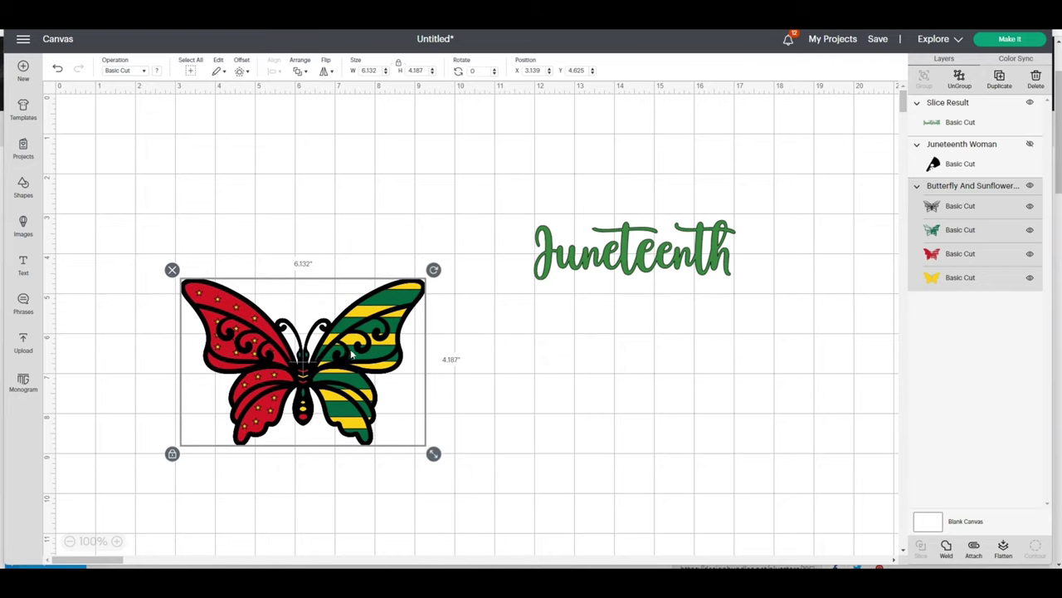
{"action": "left_click", "coordinate": [971, 164]}
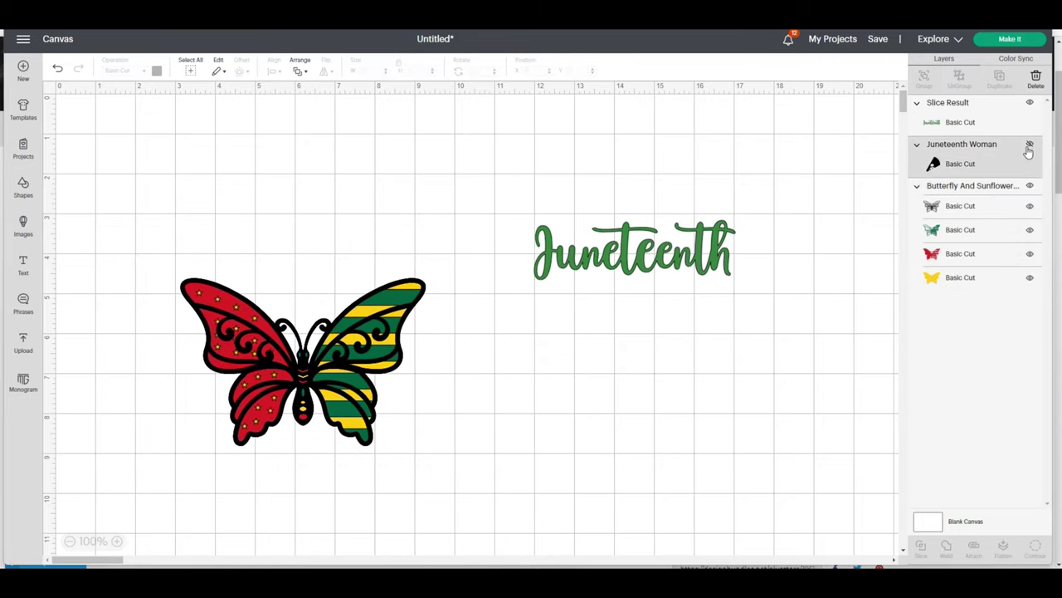
{"action": "left_click", "coordinate": [1035, 79]}
{"action": "left_click_drag", "start_coordinate": [590, 252], "coordinate": [399, 199]}
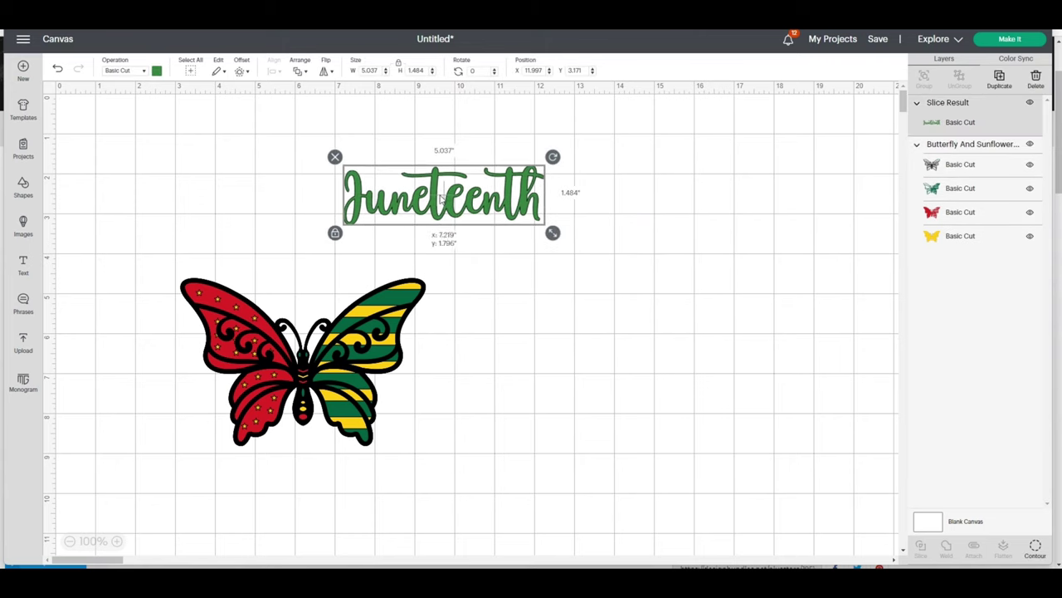
- Ungroup the butterfly into its colour layers, test-move the black outline, then undo it back
{"action": "left_click", "coordinate": [365, 358]}
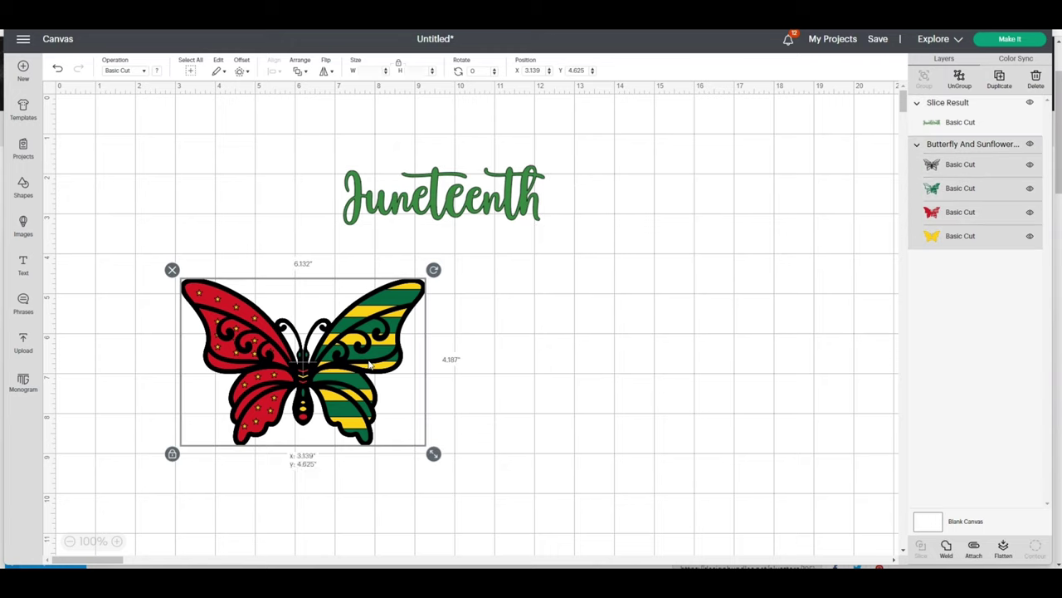
{"action": "left_click", "coordinate": [959, 78]}
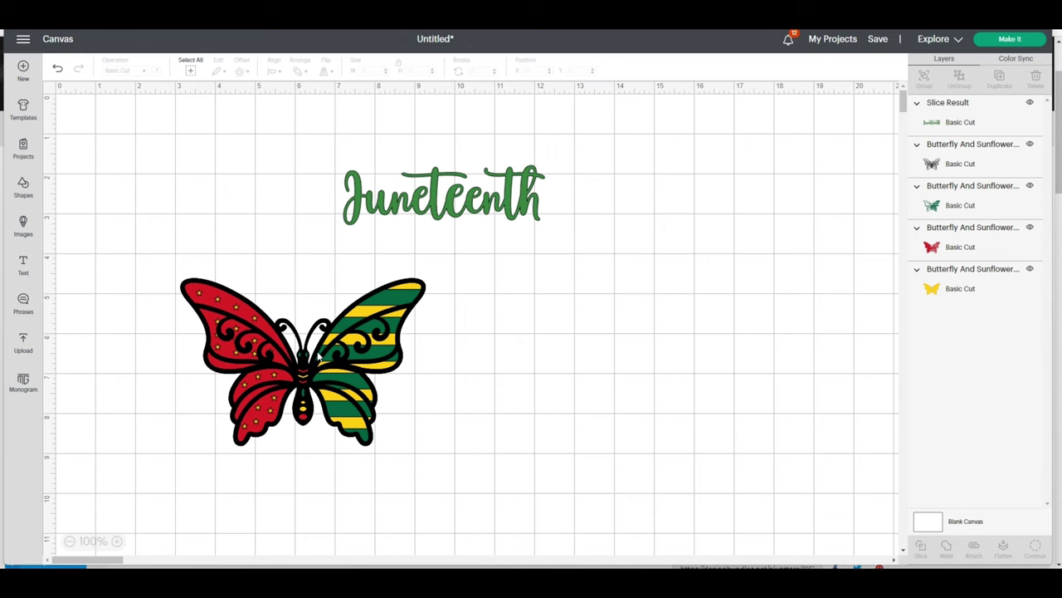
{"action": "left_click_drag", "start_coordinate": [319, 355], "coordinate": [595, 414]}
{"action": "left_click", "coordinate": [320, 387]}
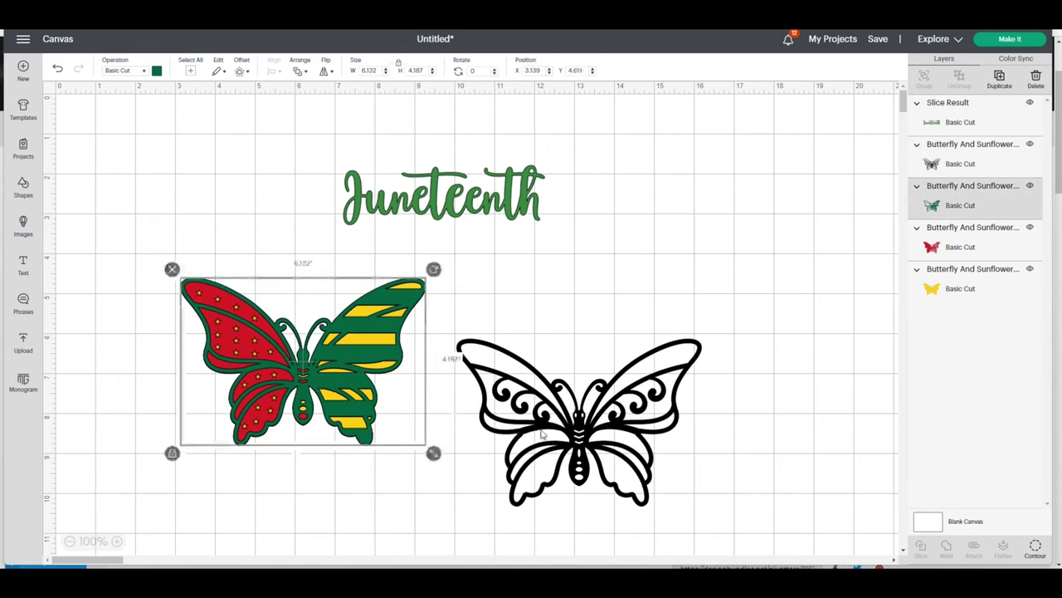
{"action": "left_click_drag", "start_coordinate": [585, 415], "coordinate": [574, 415]}
{"action": "left_click", "coordinate": [57, 70]}
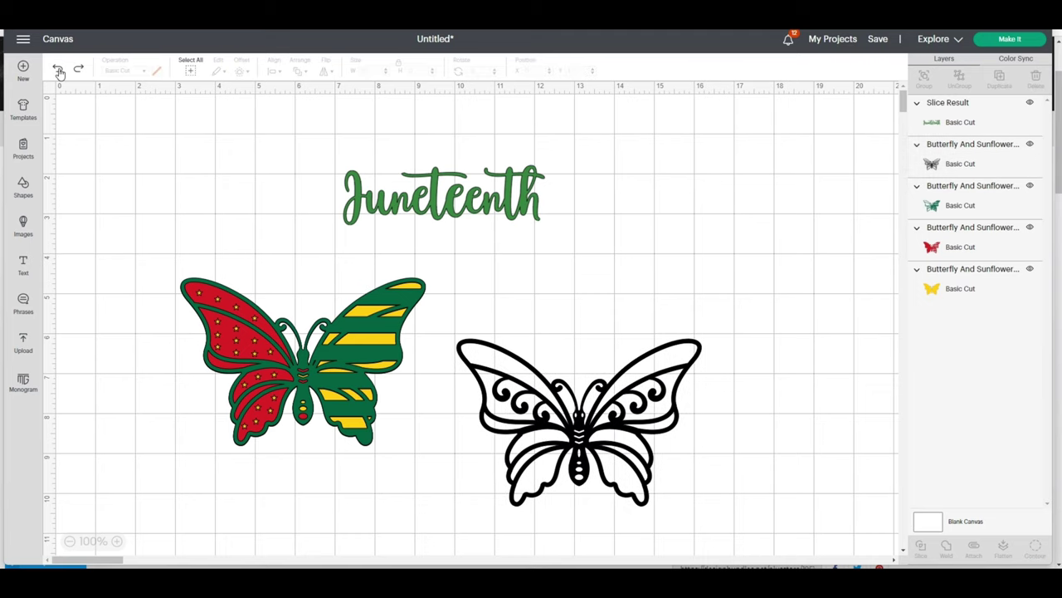
{"action": "left_click", "coordinate": [58, 71]}
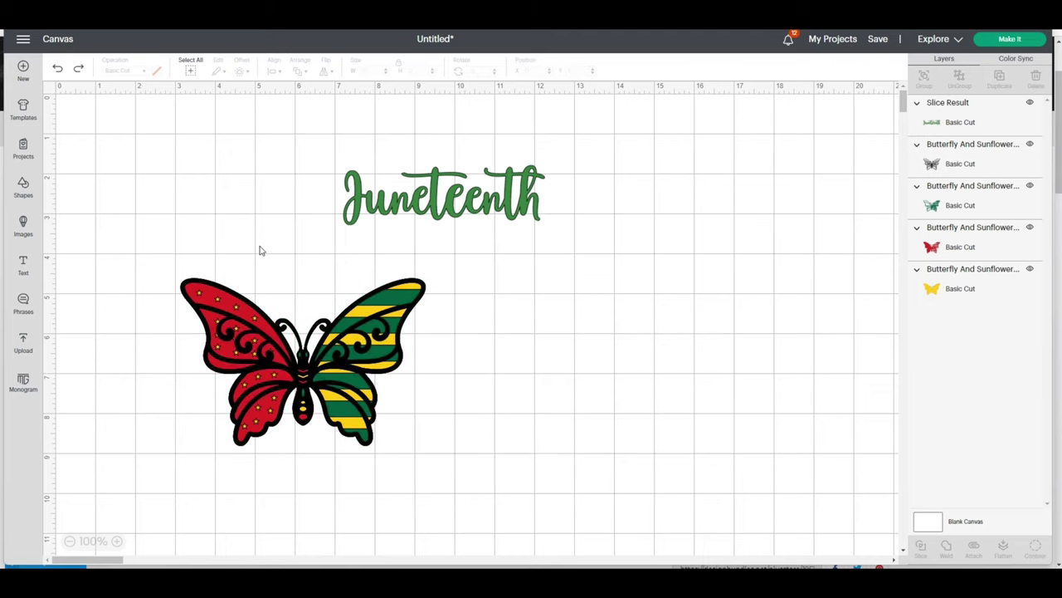
- Set the Juneteenth word just atop the butterfly's wings, spanning about 6.132 × 5.766 in
{"action": "left_click_drag", "start_coordinate": [551, 194], "coordinate": [411, 227]}
{"action": "left_click_drag", "start_coordinate": [342, 224], "coordinate": [345, 242]}
{"action": "left_click", "coordinate": [130, 278]}
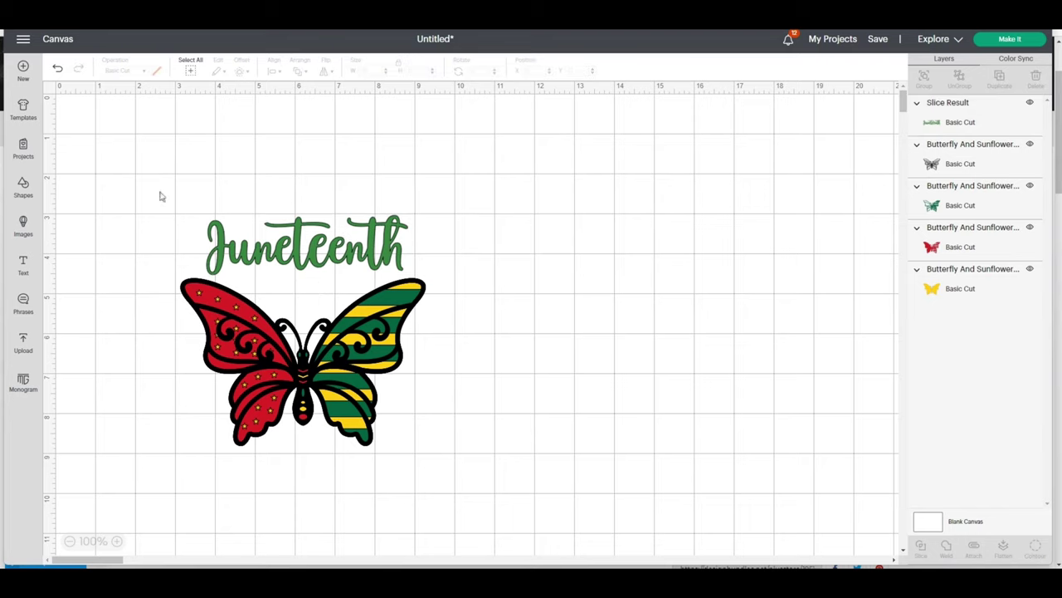
{"action": "left_click_drag", "start_coordinate": [160, 191], "coordinate": [472, 453]}
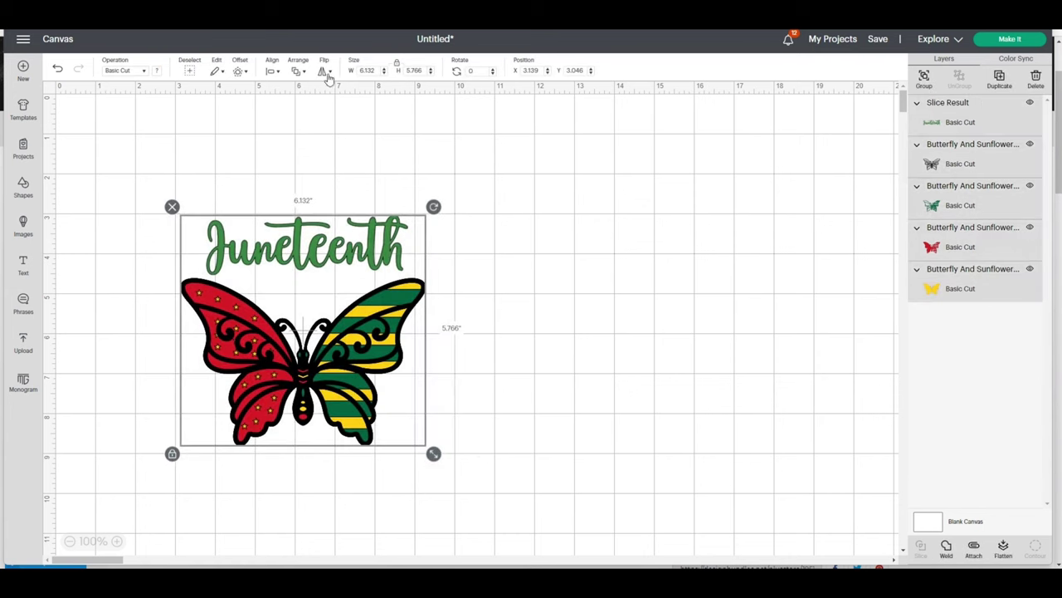
- Apply Align > Center Horizontally to the 5.037 × 1.484 in word and the butterfly
{"action": "left_click", "coordinate": [272, 72]}
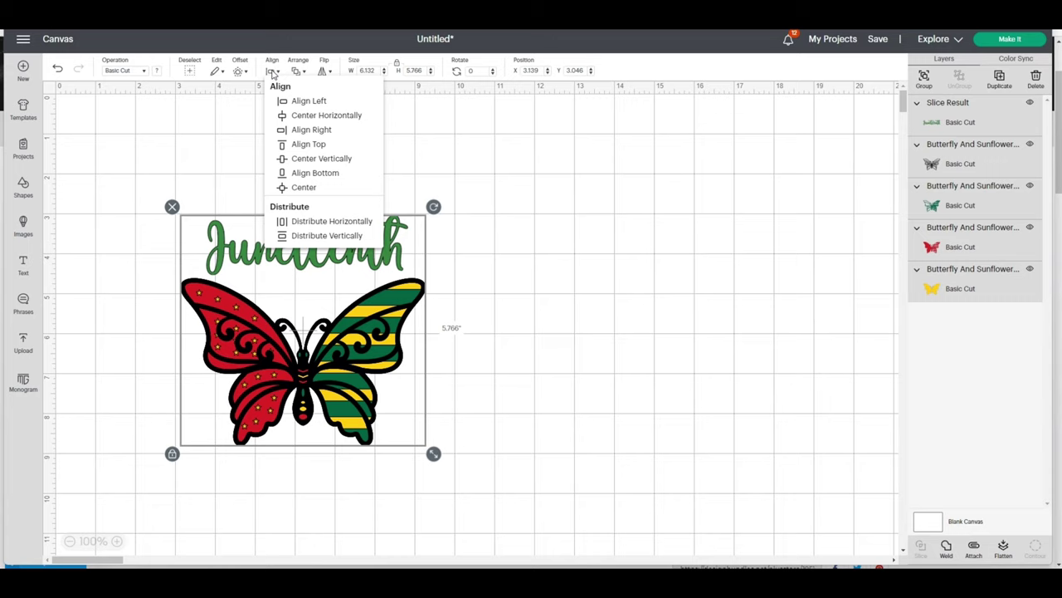
{"action": "left_click", "coordinate": [329, 115]}
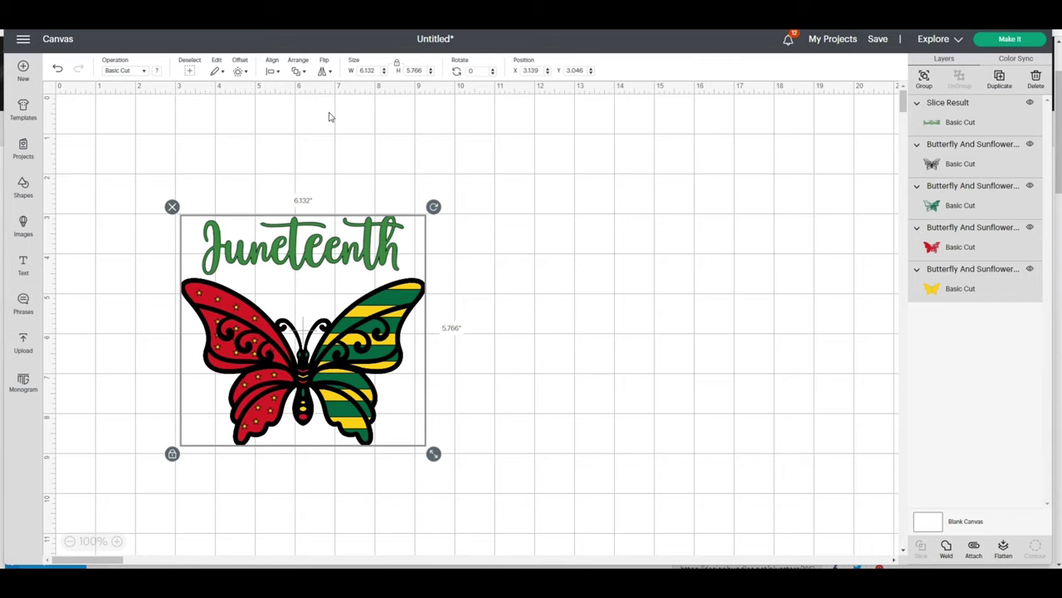
{"action": "left_click", "coordinate": [544, 212]}
{"action": "left_click", "coordinate": [315, 258]}
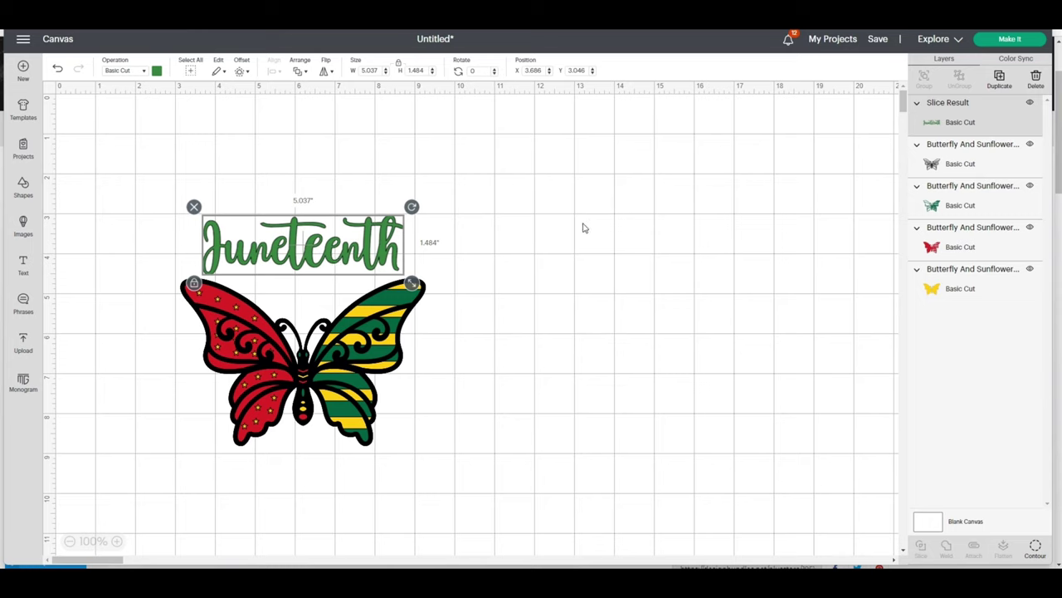
- Attach the Juneteenth word to the green layer and stack the black outline on top
{"action": "left_click", "coordinate": [968, 206], "text": "shift"}
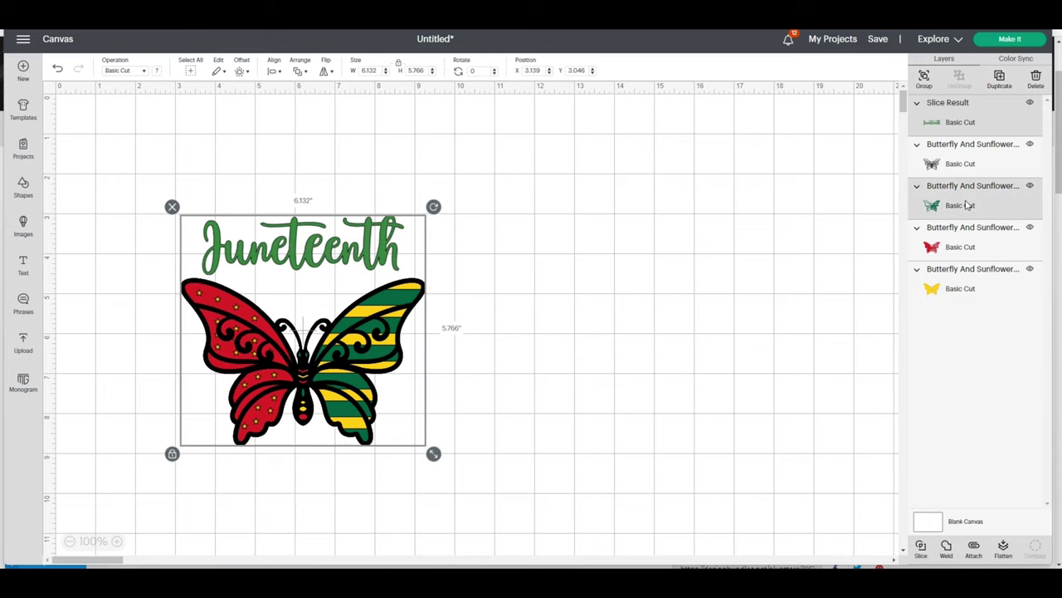
{"action": "left_click", "coordinate": [974, 548]}
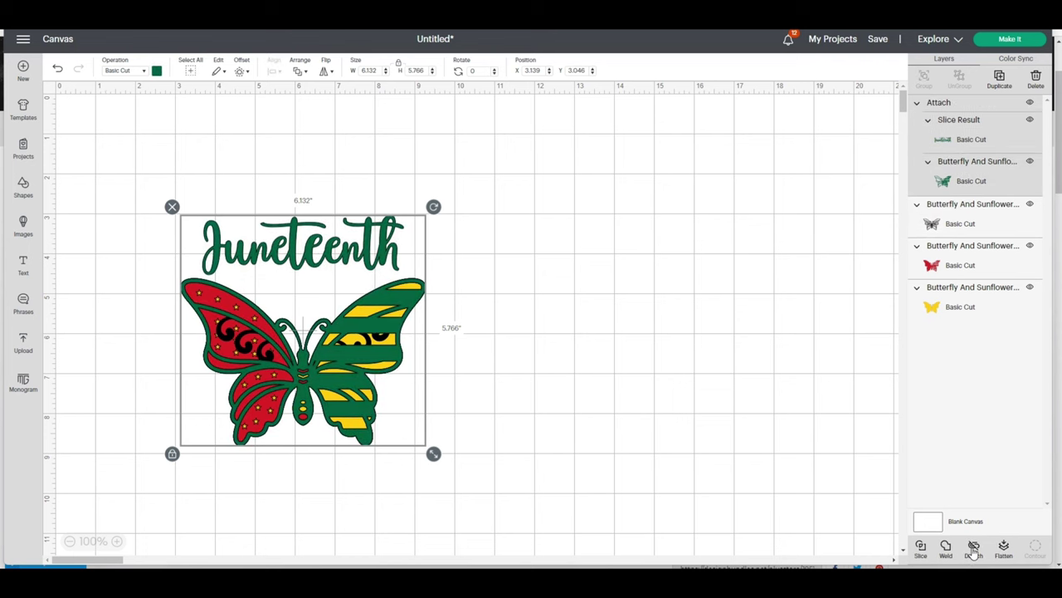
{"action": "left_click_drag", "start_coordinate": [374, 379], "coordinate": [668, 352]}
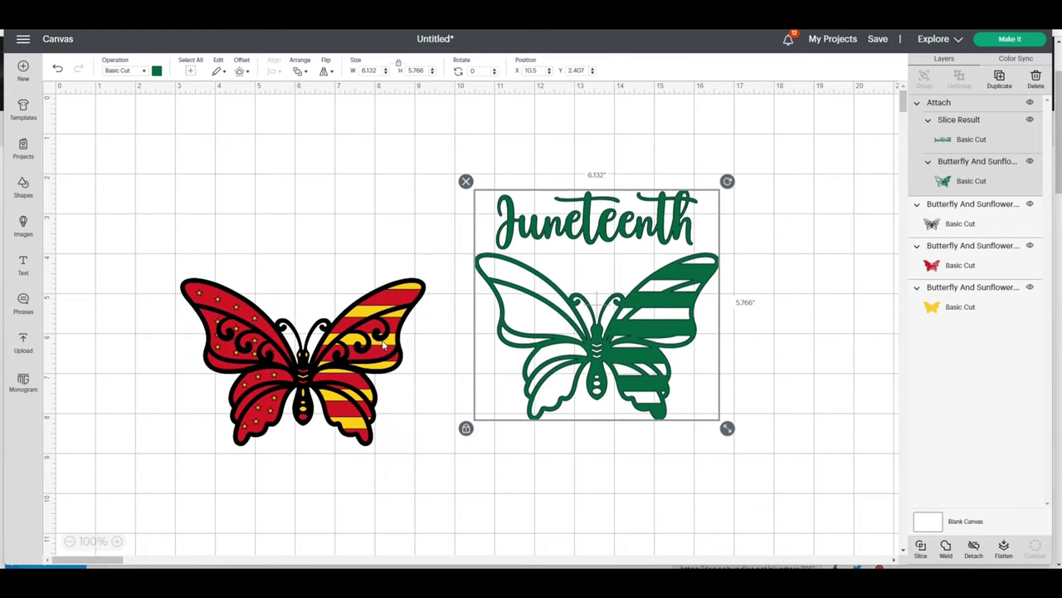
{"action": "left_click_drag", "start_coordinate": [384, 346], "coordinate": [558, 329]}
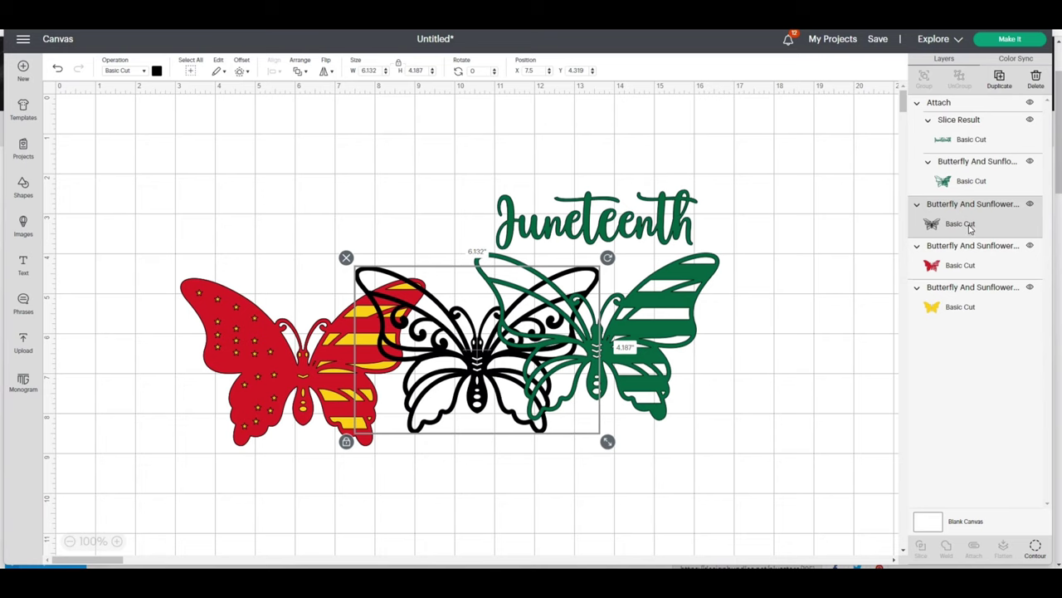
{"action": "left_click_drag", "start_coordinate": [969, 228], "coordinate": [955, 104]}
{"action": "left_click_drag", "start_coordinate": [469, 387], "coordinate": [591, 374]}
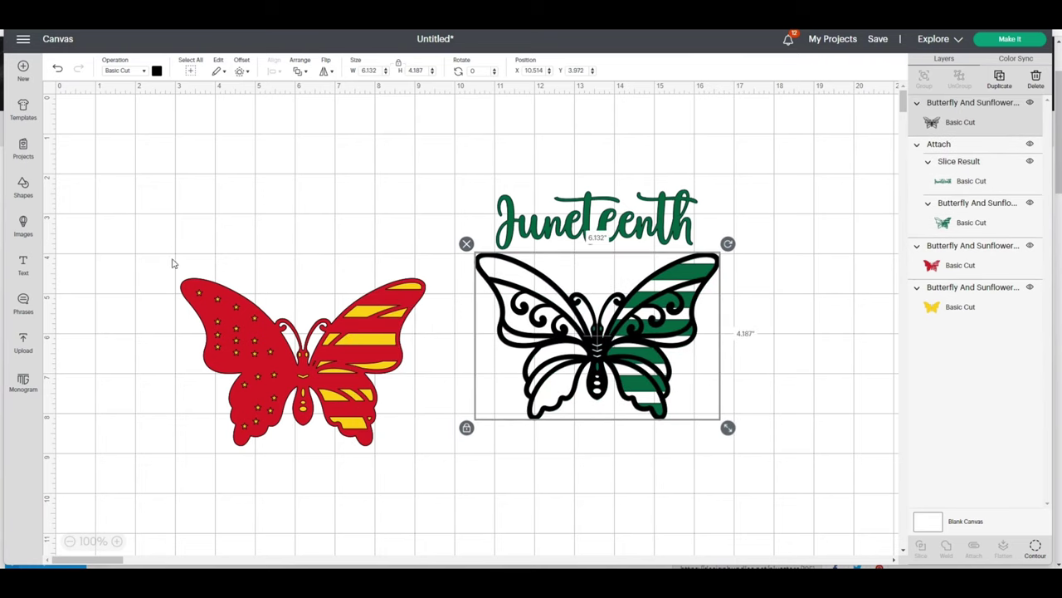
- Group the red and yellow layers and send them behind the outline butterfly
{"action": "left_click_drag", "start_coordinate": [171, 263], "coordinate": [413, 467]}
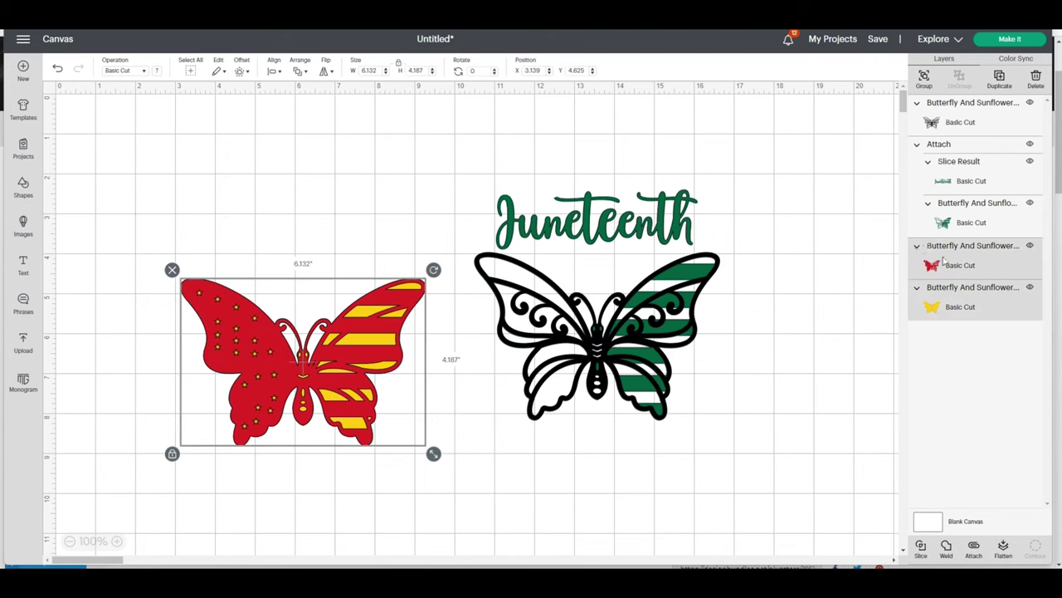
{"action": "left_click", "coordinate": [924, 79]}
{"action": "left_click_drag", "start_coordinate": [384, 352], "coordinate": [580, 326]}
{"action": "left_click", "coordinate": [302, 72]}
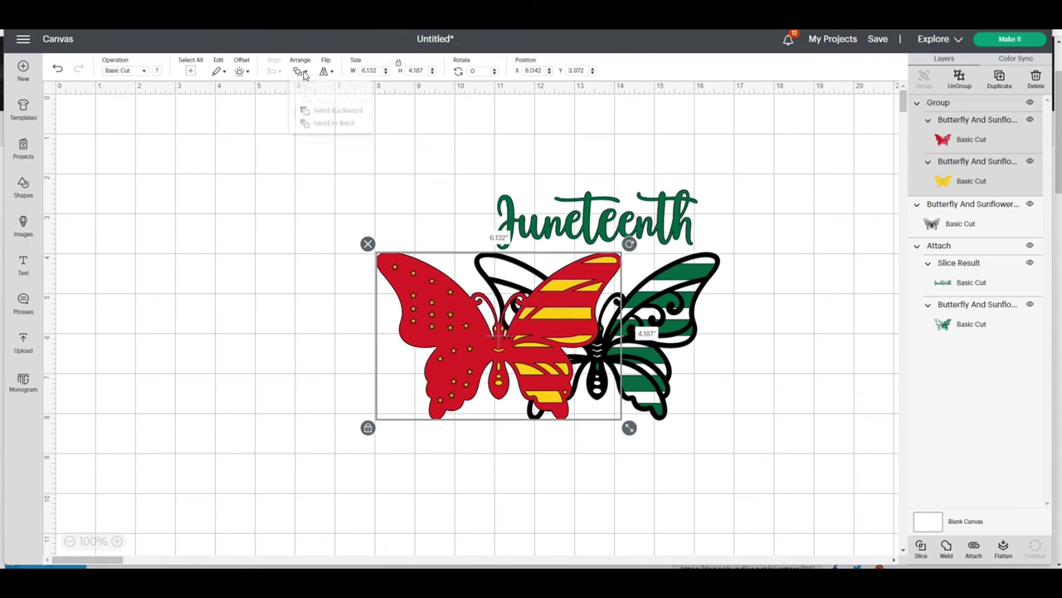
{"action": "left_click", "coordinate": [332, 130]}
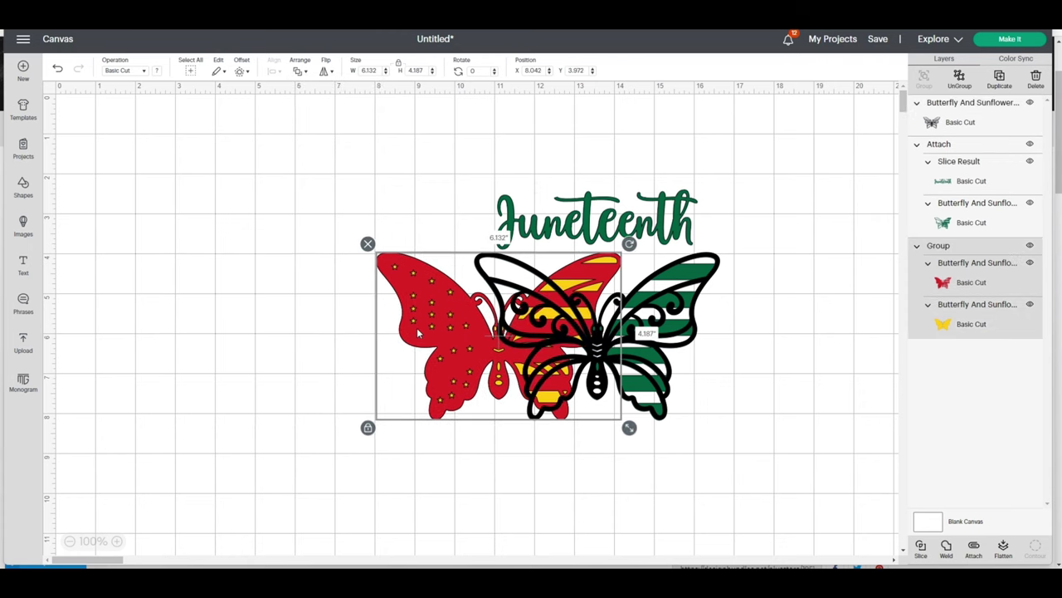
{"action": "left_click_drag", "start_coordinate": [420, 332], "coordinate": [515, 332]}
- Group all pieces into one 6.16 × 5.766 in design and move it left
{"action": "left_click", "coordinate": [381, 337]}
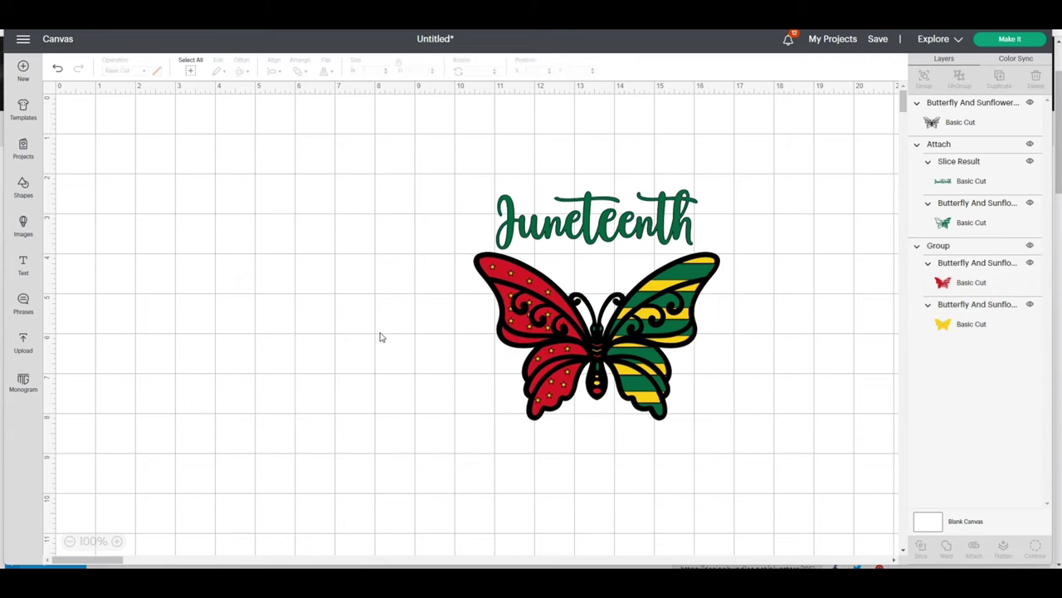
{"action": "left_click_drag", "start_coordinate": [463, 176], "coordinate": [749, 438]}
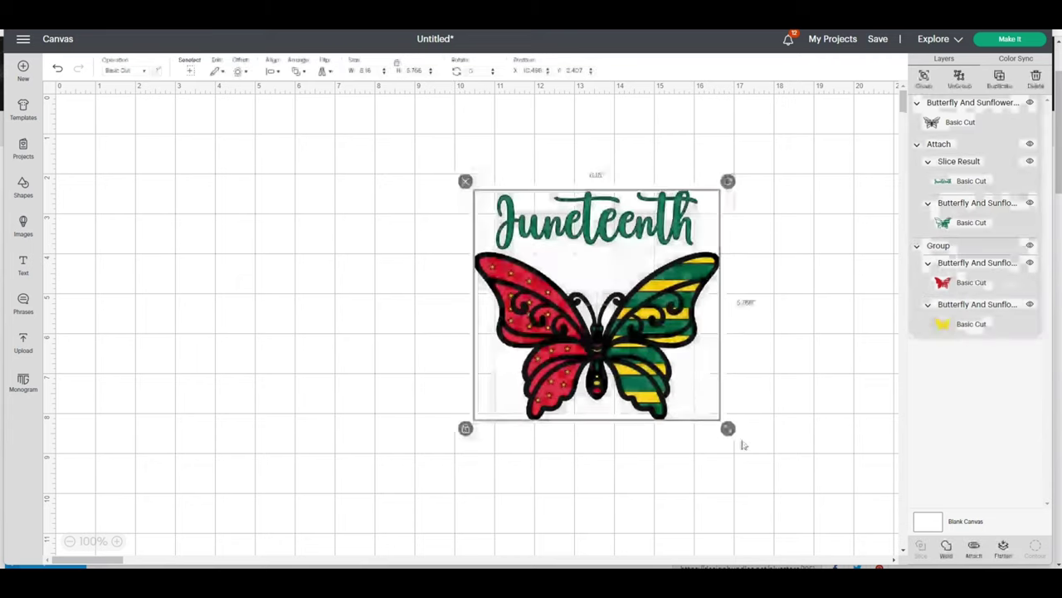
{"action": "left_click", "coordinate": [926, 78]}
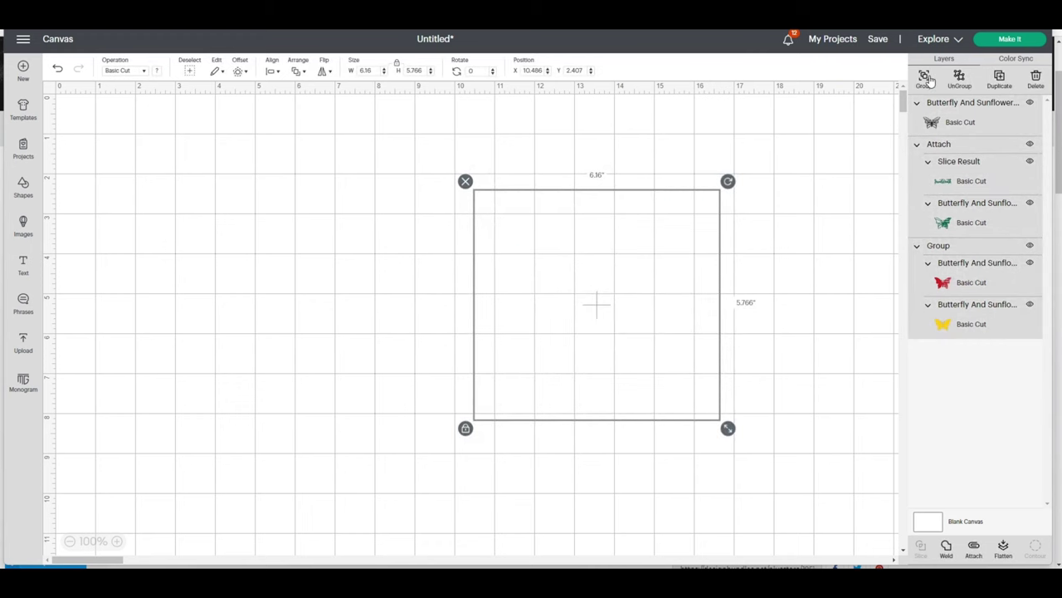
{"action": "left_click_drag", "start_coordinate": [597, 332], "coordinate": [385, 317]}
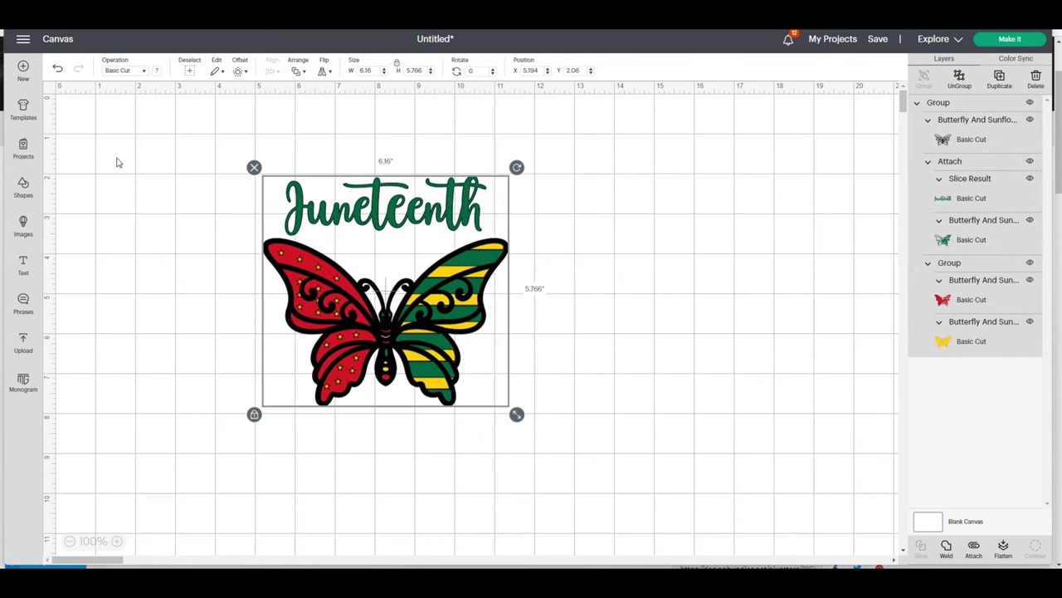
- Apply the Classic t-shirt template (Women Short sleeve, Large) and place the design on the chest at W 11 in
{"action": "left_click", "coordinate": [23, 105]}
{"action": "scroll", "coordinate": [660, 377], "scroll_direction": "down", "scroll_amount": 2}
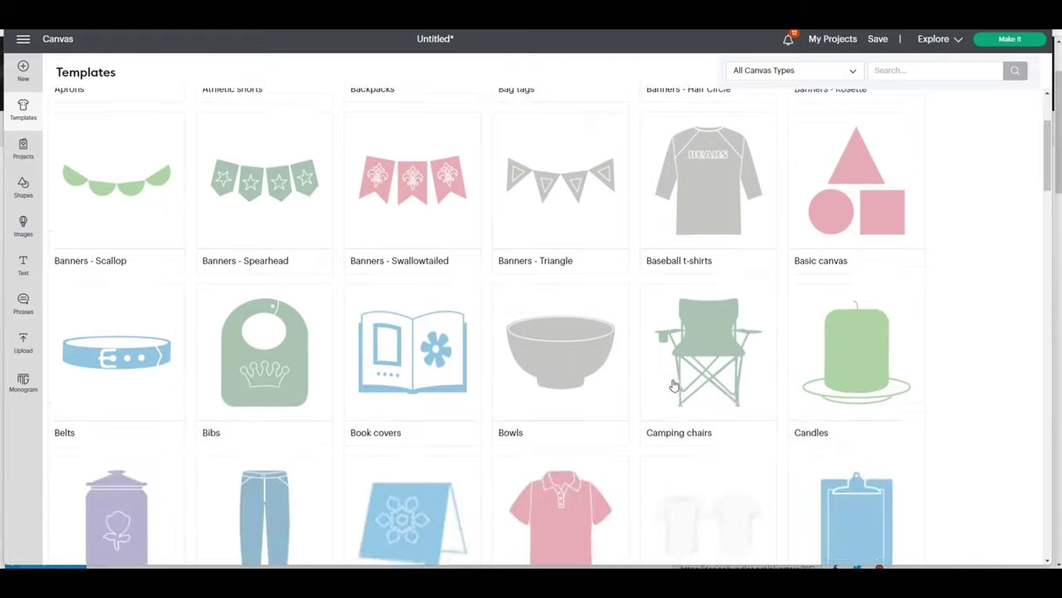
{"action": "left_click", "coordinate": [733, 519]}
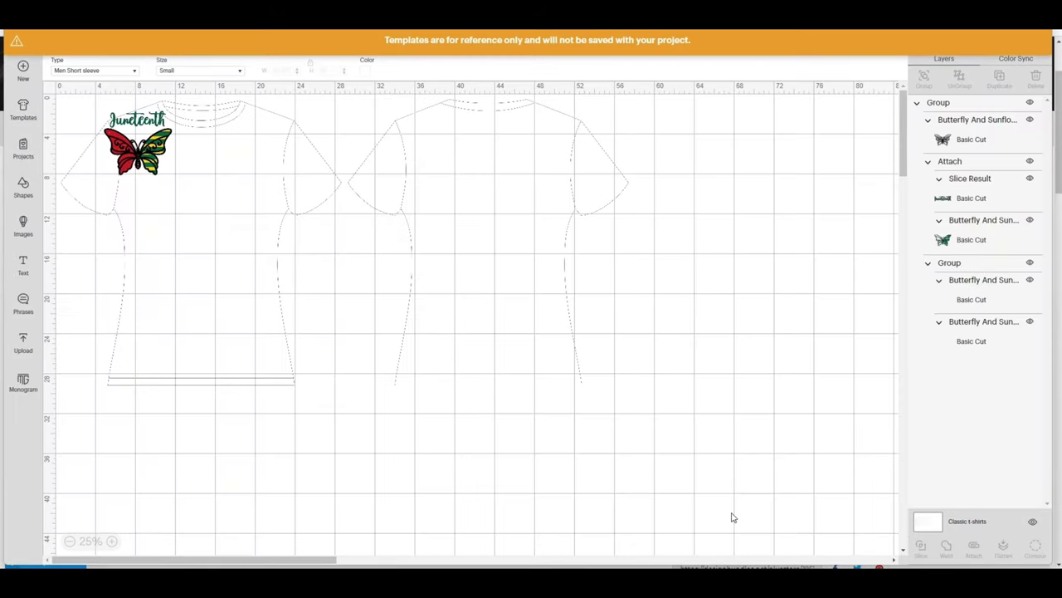
{"action": "left_click", "coordinate": [133, 73]}
{"action": "left_click", "coordinate": [91, 99]}
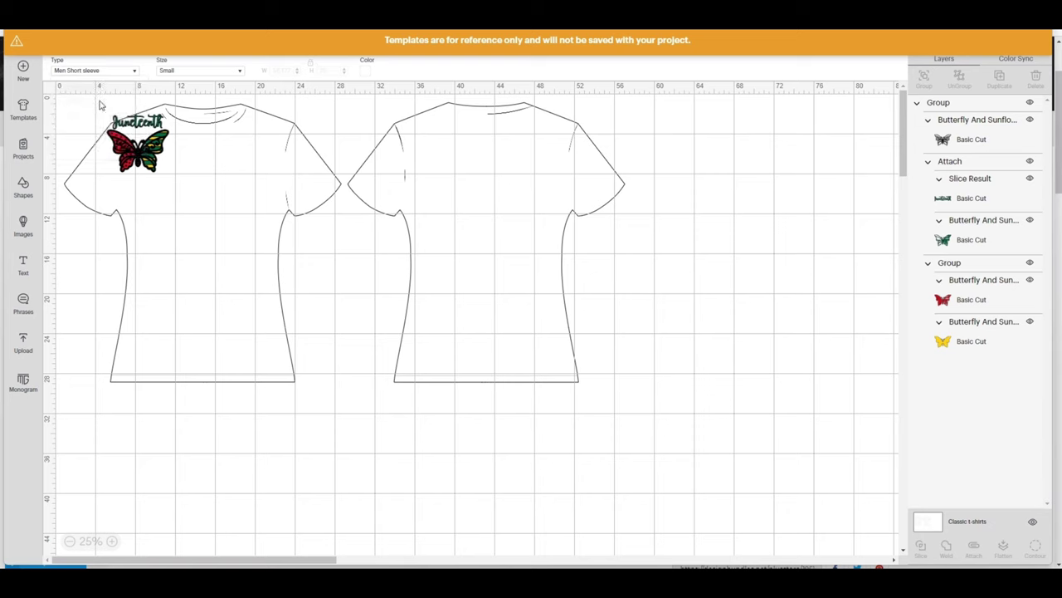
{"action": "left_click", "coordinate": [239, 73]}
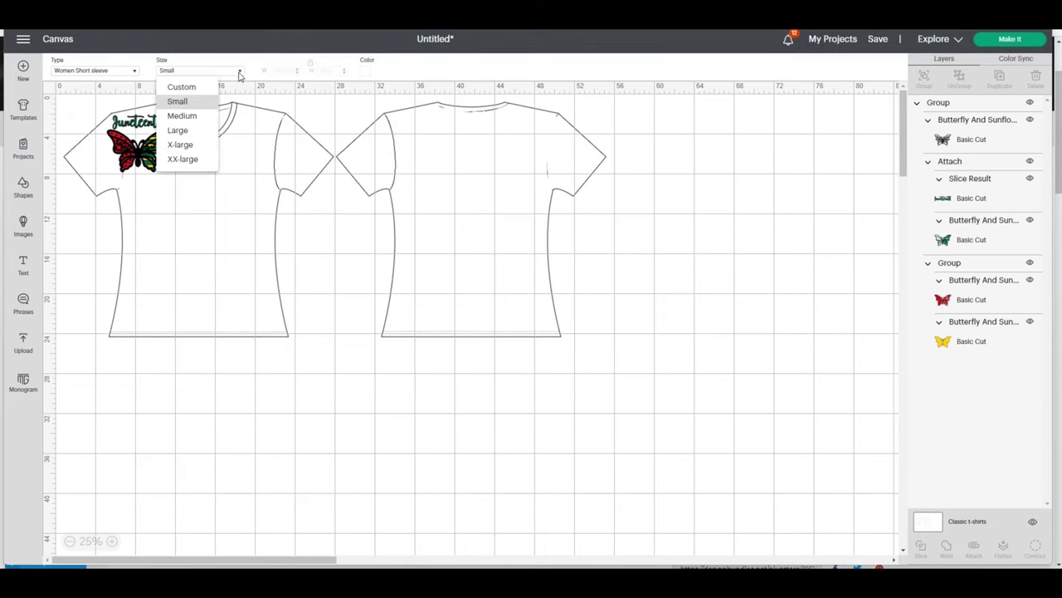
{"action": "left_click", "coordinate": [184, 130]}
{"action": "left_click_drag", "start_coordinate": [163, 163], "coordinate": [297, 297]}
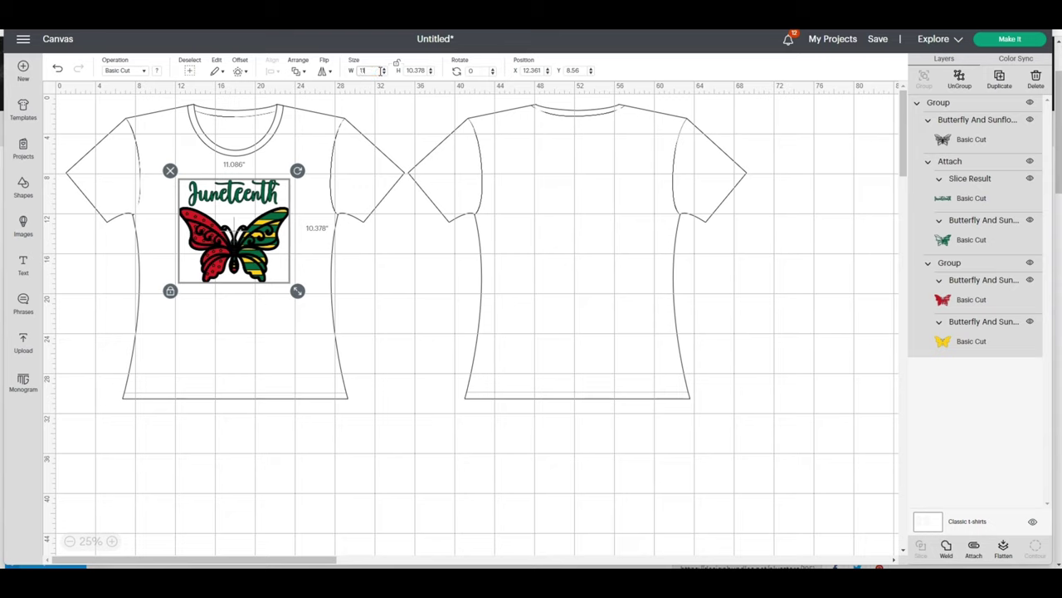
{"action": "key", "text": "Return"}
{"action": "left_click", "coordinate": [399, 270]}
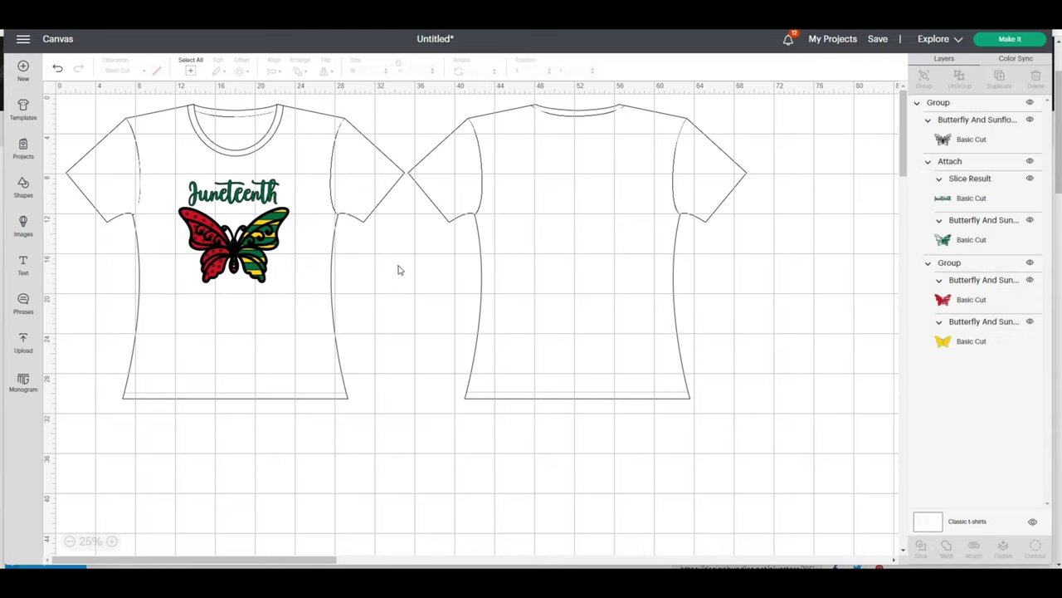
{"action": "left_click", "coordinate": [269, 257]}
{"action": "left_click", "coordinate": [312, 246]}
{"action": "left_click", "coordinate": [112, 541]}
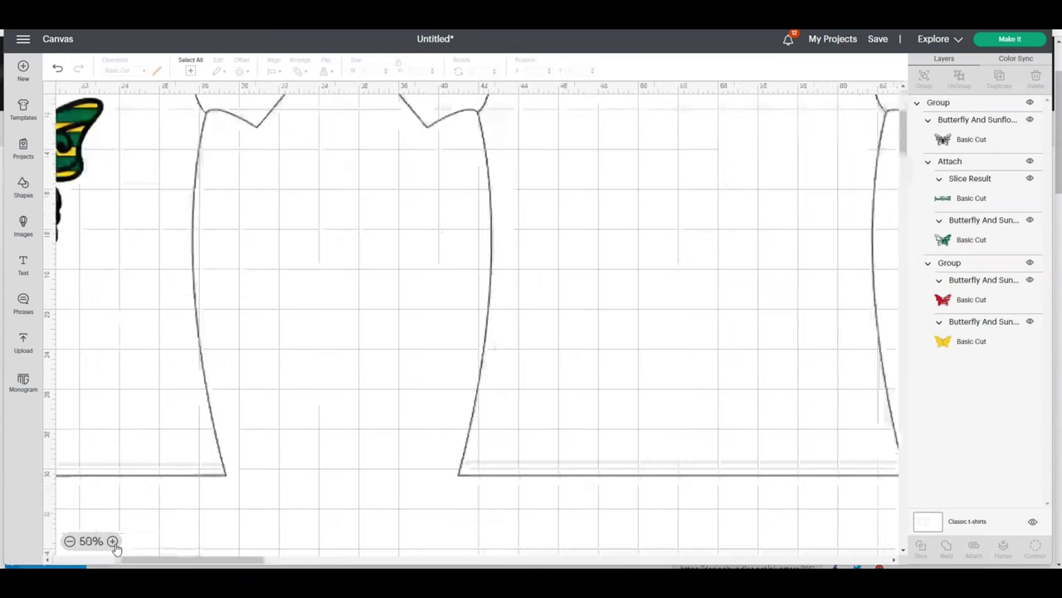
{"action": "left_click_drag", "start_coordinate": [182, 558], "coordinate": [105, 558]}
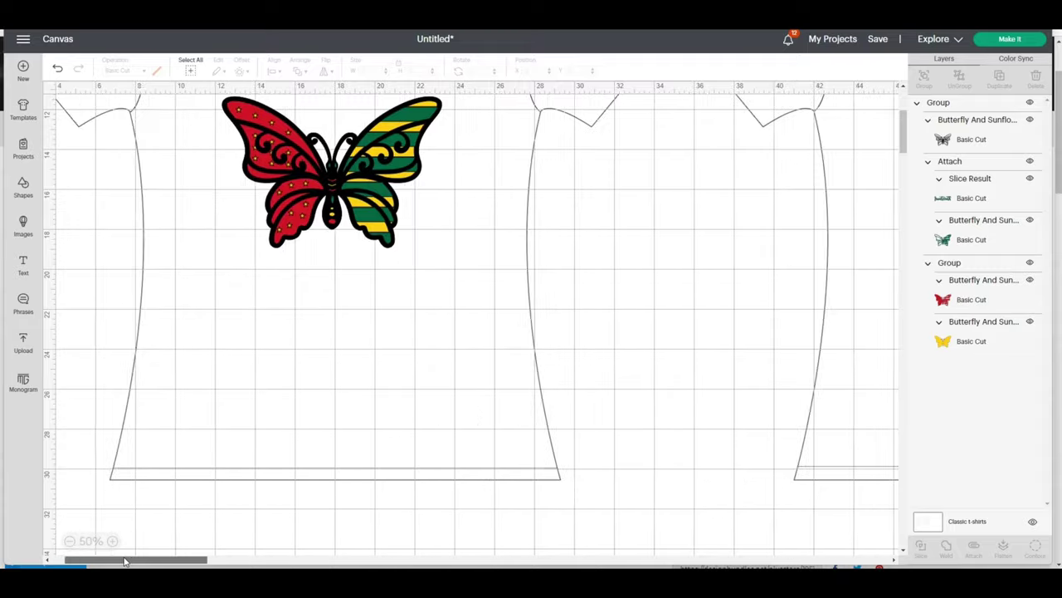
{"action": "scroll", "coordinate": [332, 413], "scroll_direction": "up", "scroll_amount": 5}
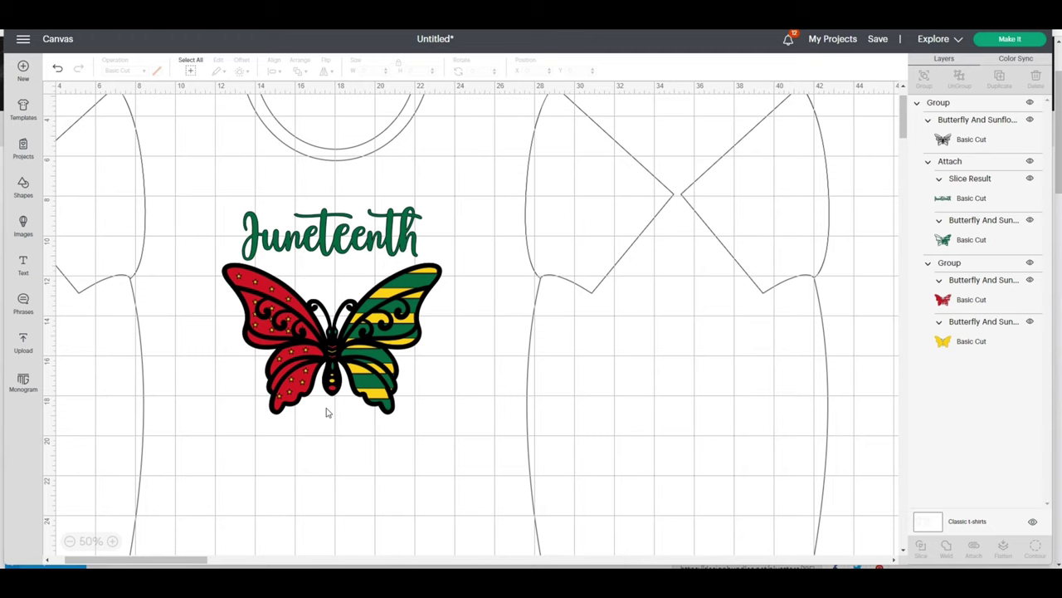
{"action": "left_click", "coordinate": [956, 139]}
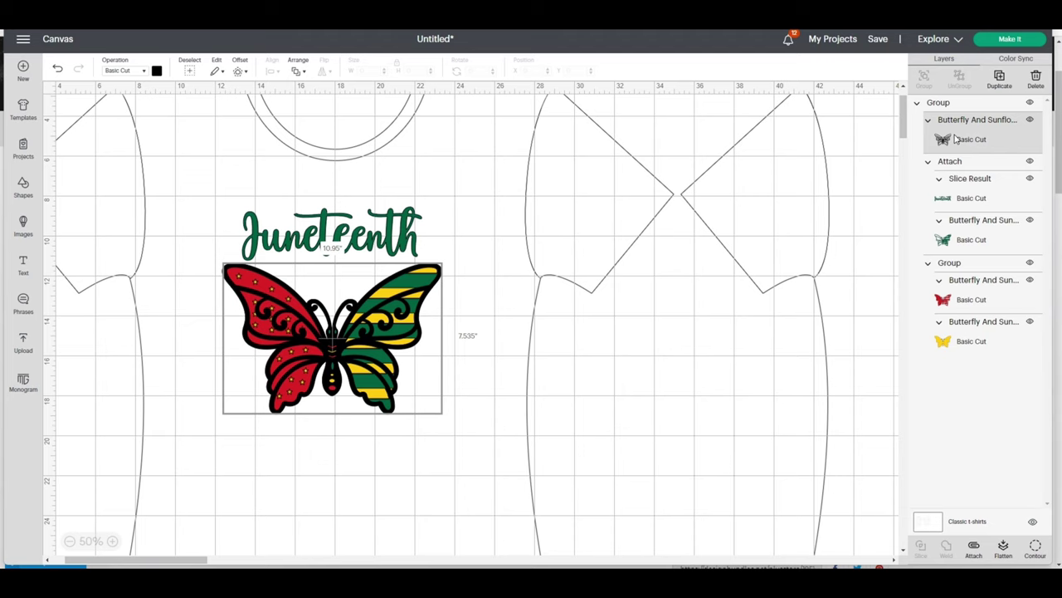
{"action": "left_click", "coordinate": [980, 220]}
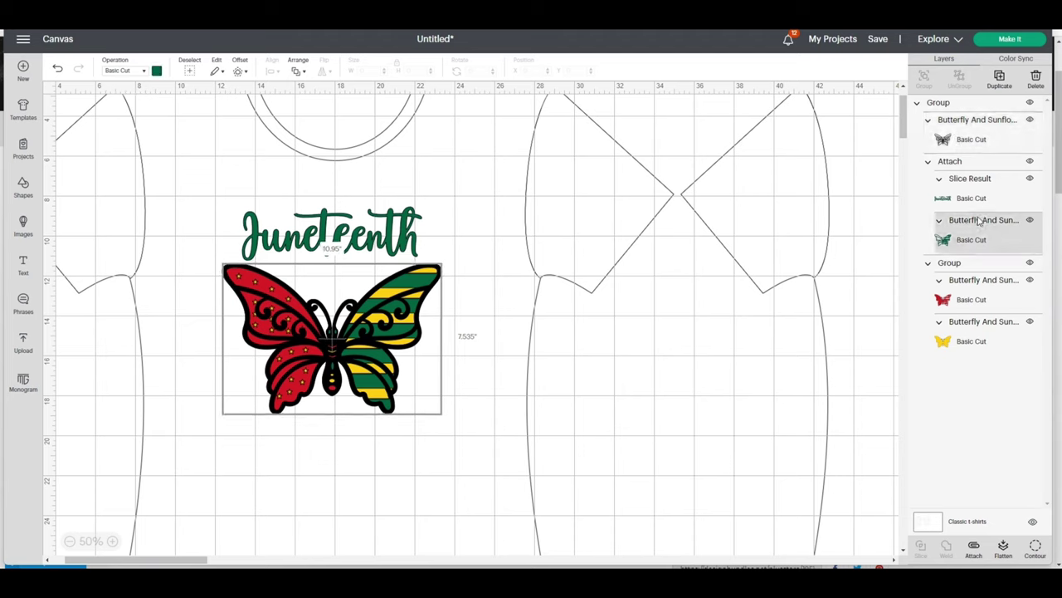
{"action": "left_click", "coordinate": [980, 299]}
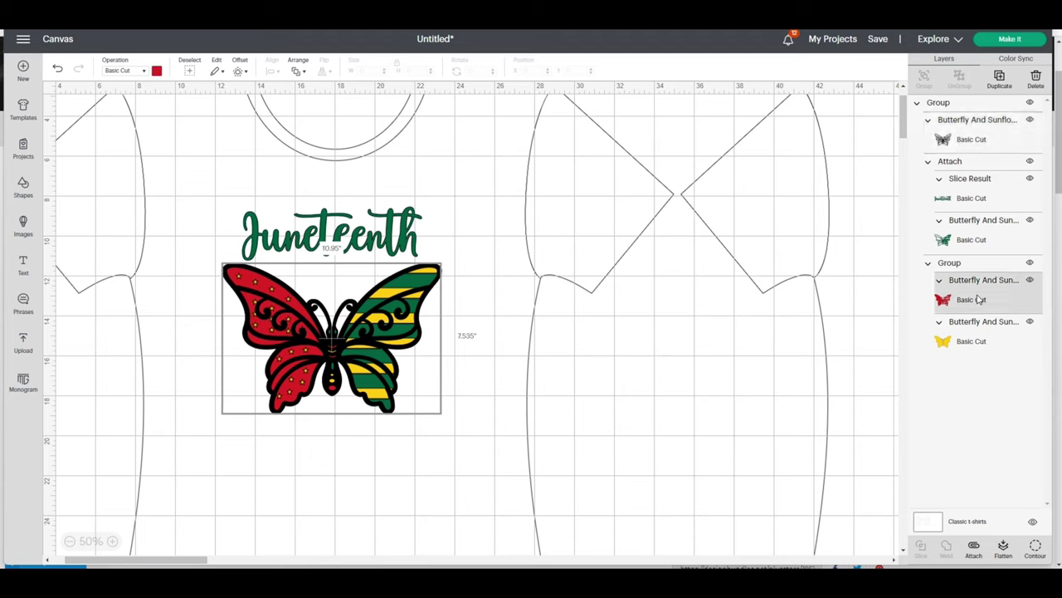
{"action": "left_click", "coordinate": [966, 343]}
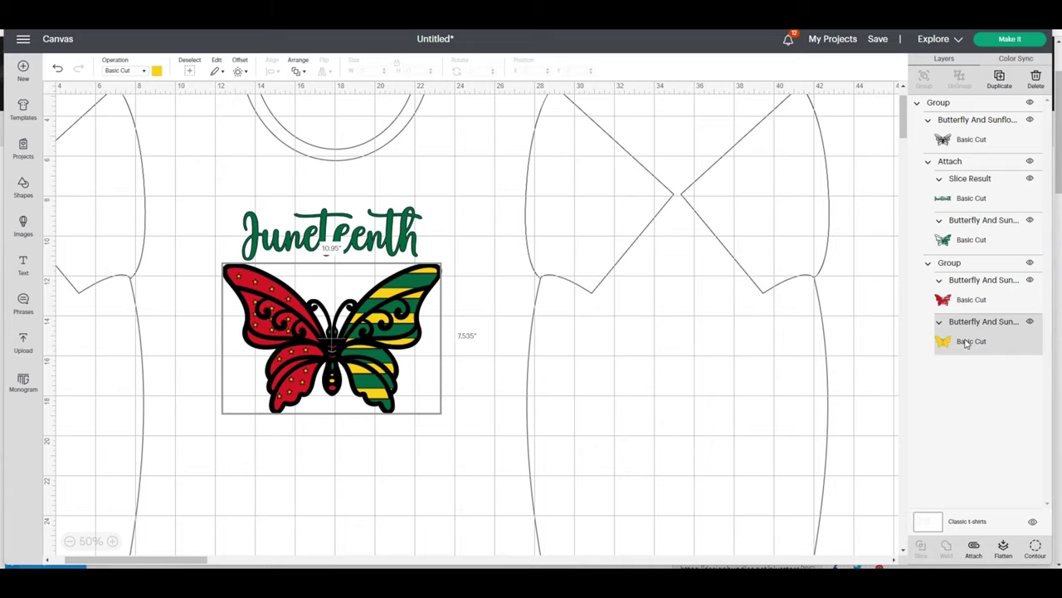
- Start Make It, then lower and mirror the designs on the yellow and green mats
{"action": "left_click", "coordinate": [1011, 39]}
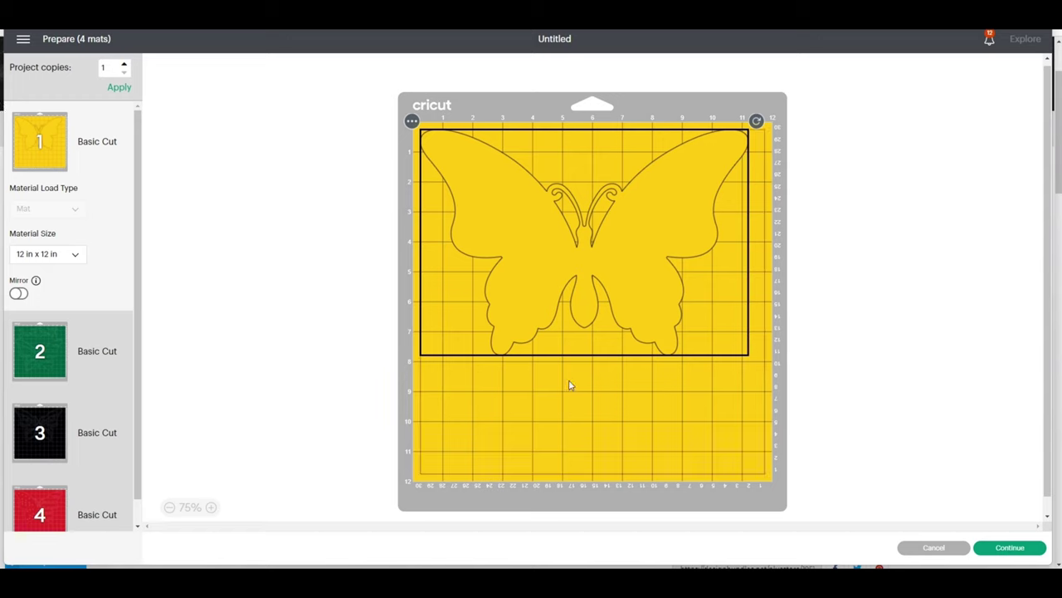
{"action": "left_click_drag", "start_coordinate": [603, 324], "coordinate": [600, 347]}
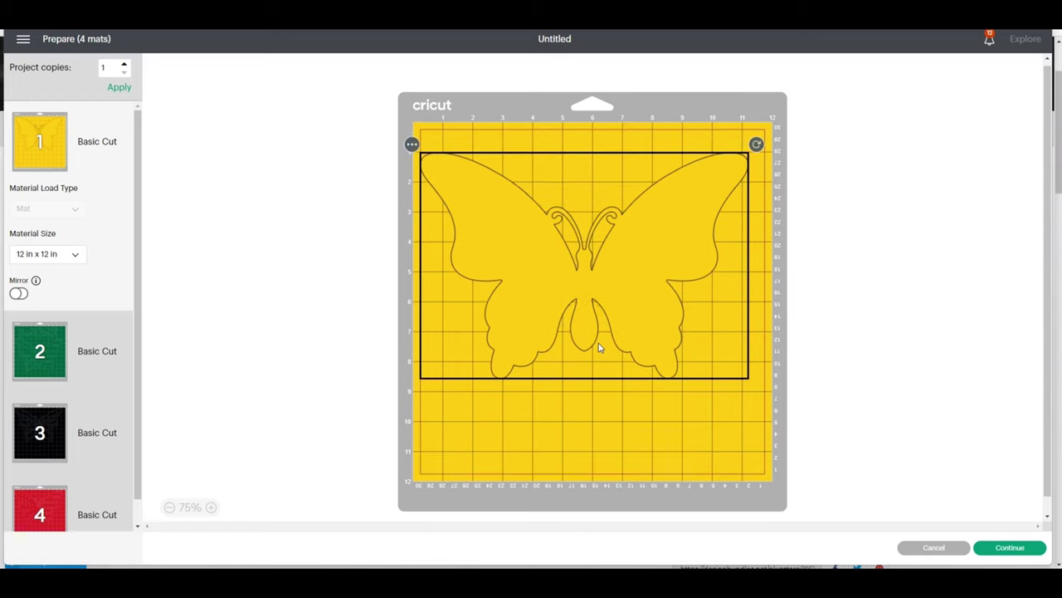
{"action": "left_click", "coordinate": [15, 294]}
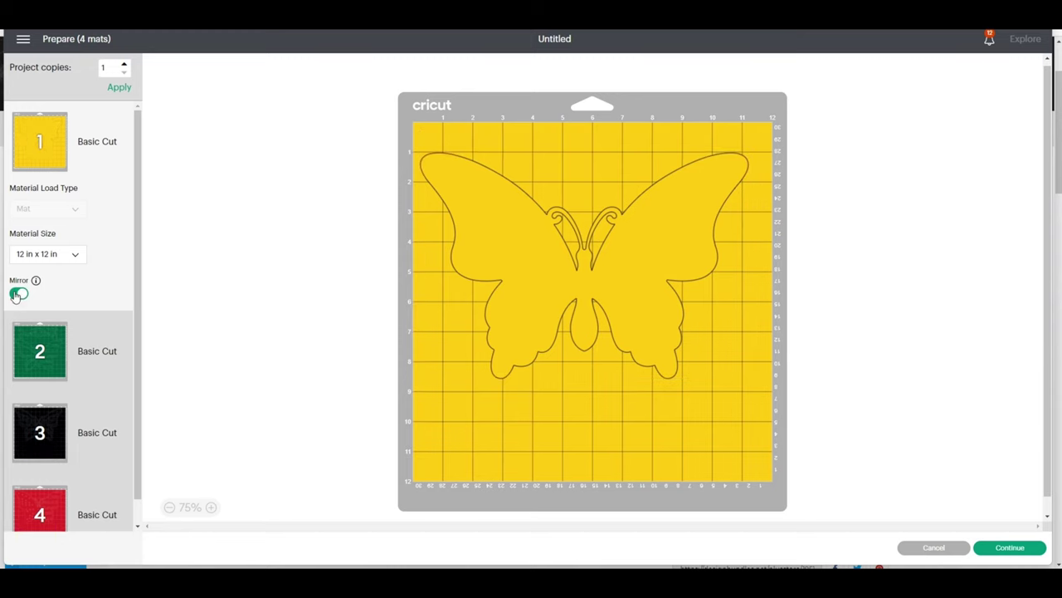
{"action": "left_click", "coordinate": [39, 377]}
{"action": "left_click_drag", "start_coordinate": [609, 346], "coordinate": [608, 362]}
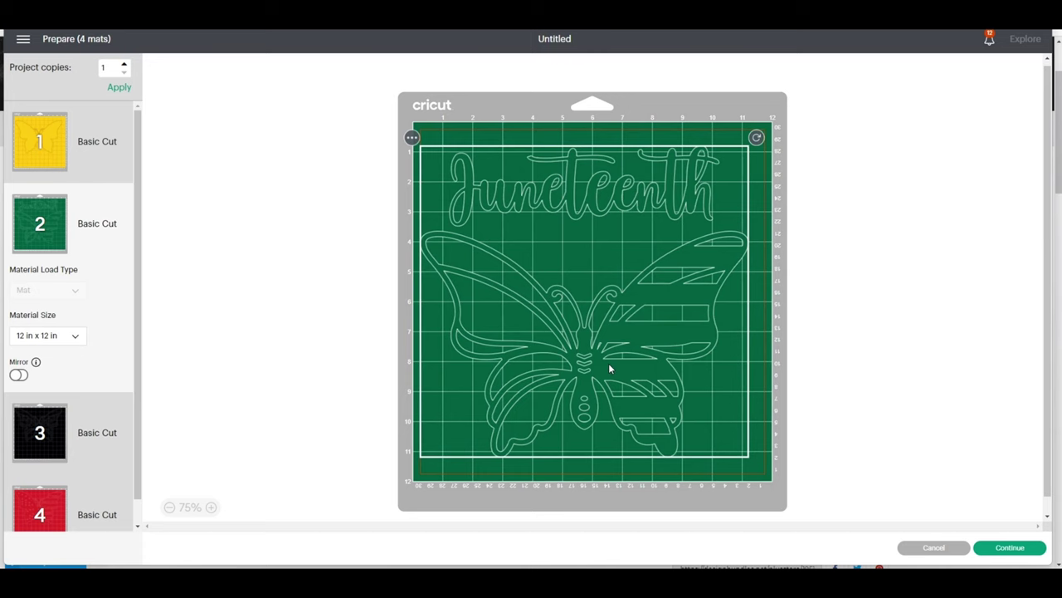
{"action": "left_click", "coordinate": [19, 375]}
- Lower and mirror the black mat's butterfly, then mirror the red mat's design
{"action": "scroll", "coordinate": [121, 396], "scroll_direction": "down", "scroll_amount": 1}
{"action": "left_click", "coordinate": [83, 409]}
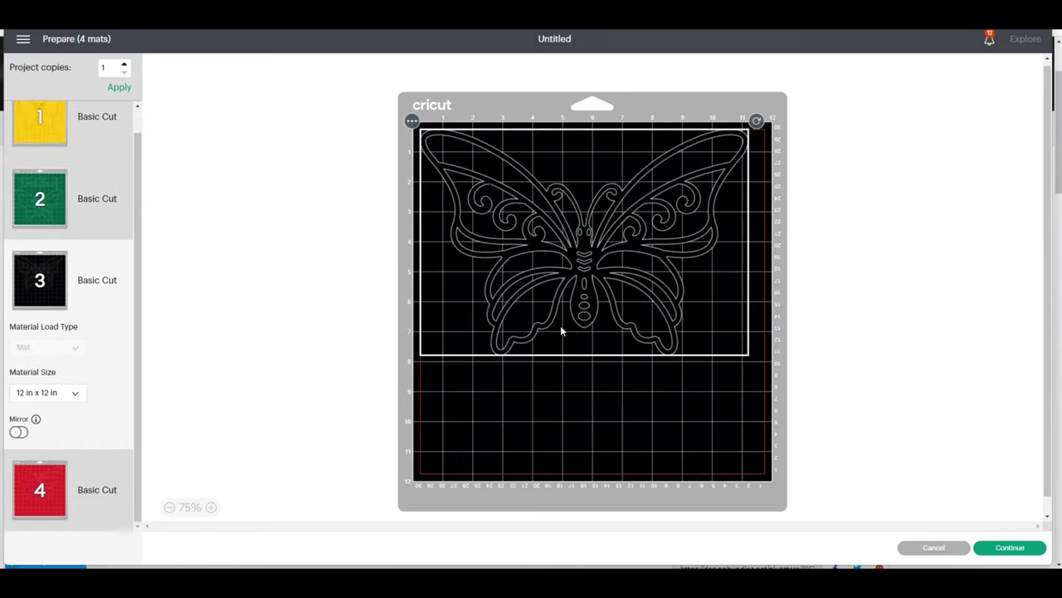
{"action": "left_click_drag", "start_coordinate": [561, 314], "coordinate": [561, 334]}
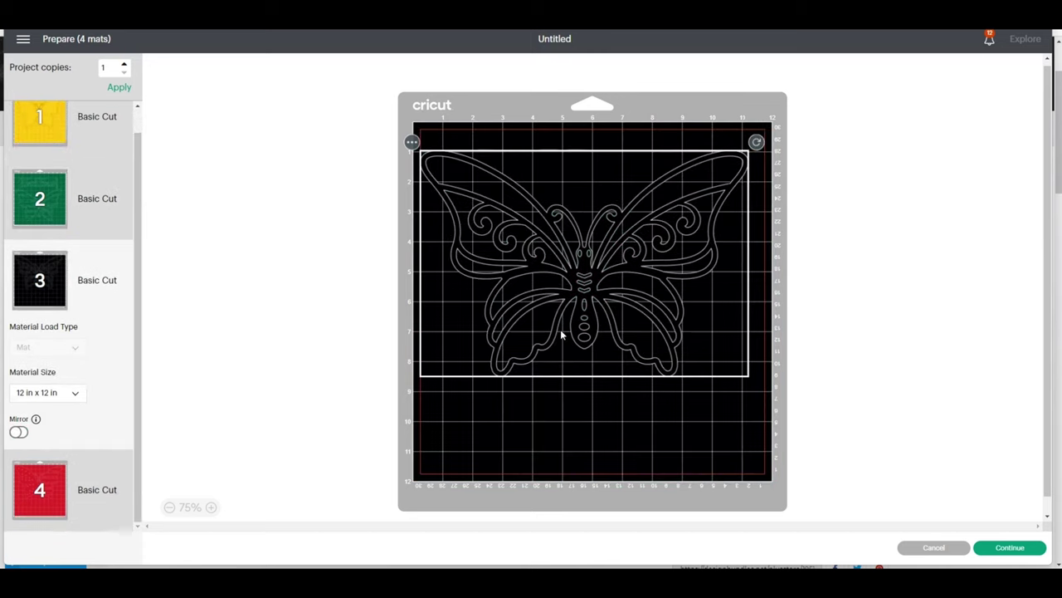
{"action": "left_click", "coordinate": [18, 431]}
{"action": "left_click", "coordinate": [46, 508]}
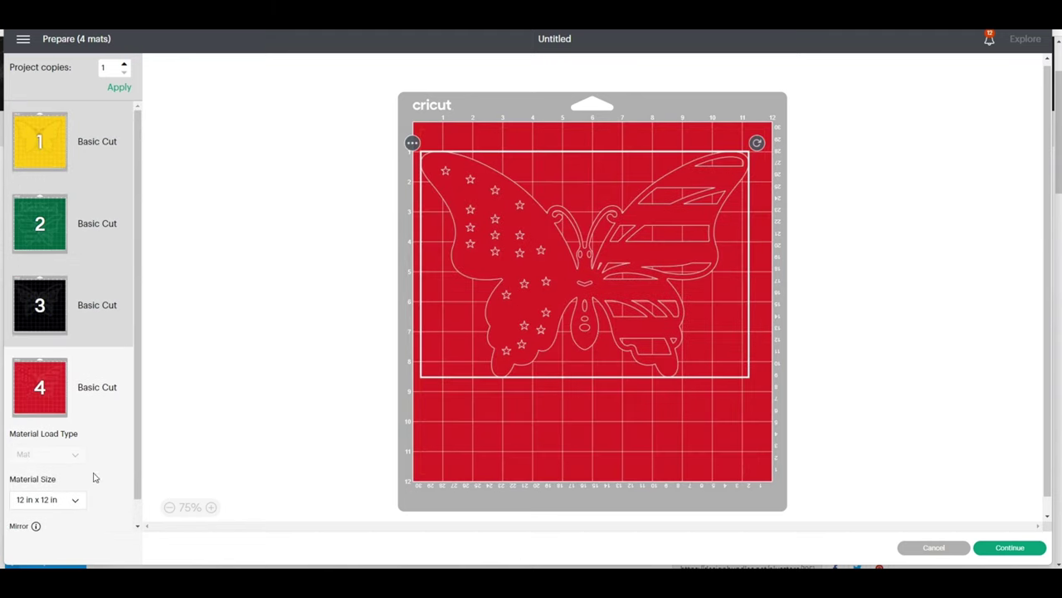
{"action": "scroll", "coordinate": [54, 509], "scroll_direction": "down", "scroll_amount": 1}
{"action": "left_click", "coordinate": [19, 517]}
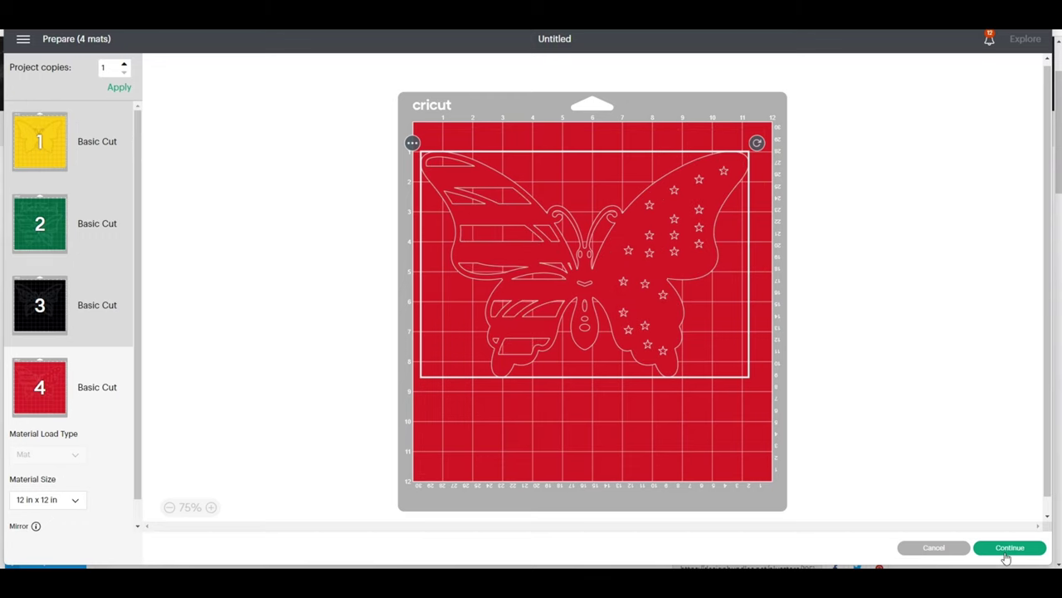
- Continue to the Make screen and choose Everyday Iron-On as the base material
{"action": "left_click", "coordinate": [1008, 548]}
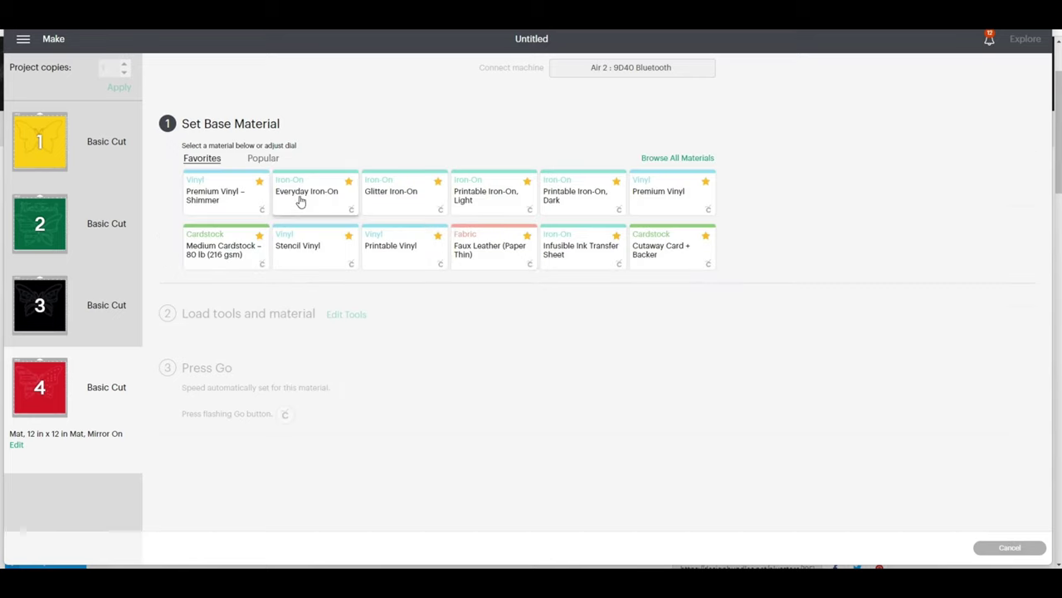
{"action": "left_click", "coordinate": [301, 201]}
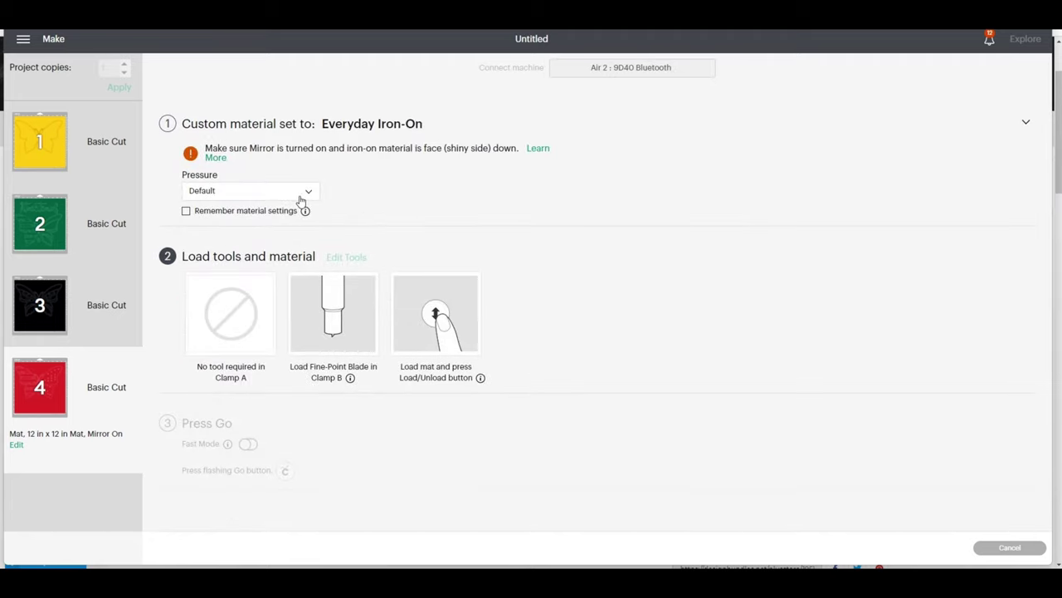